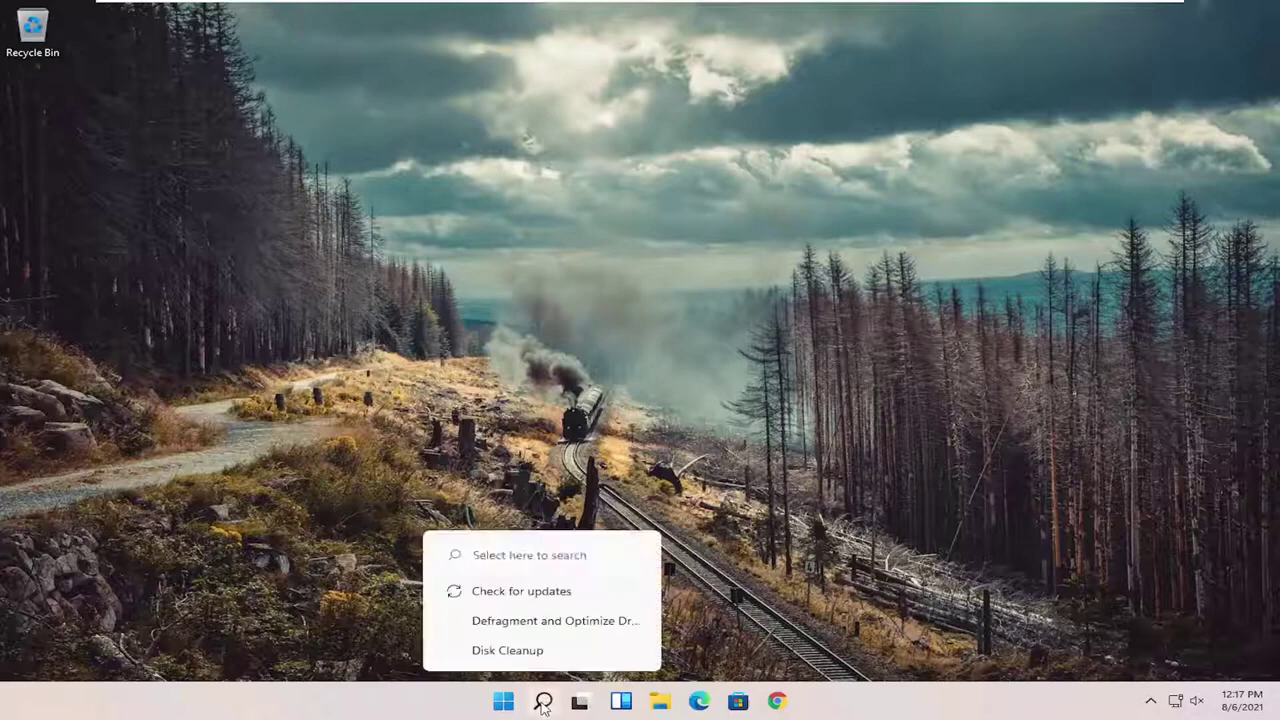
# Step: Find Command Prompt with the search term cmd, run it as administrator and approve the elevation request
pyautogui.click(543, 704)
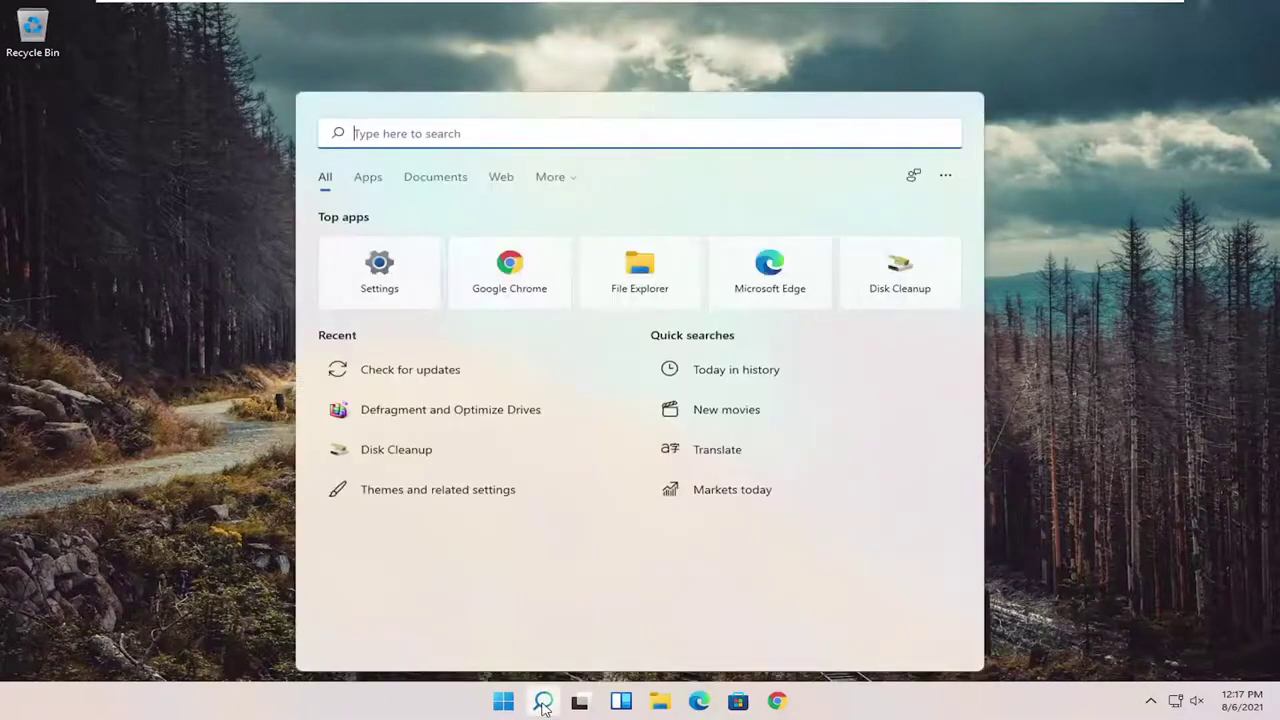
pyautogui.write('cmd')
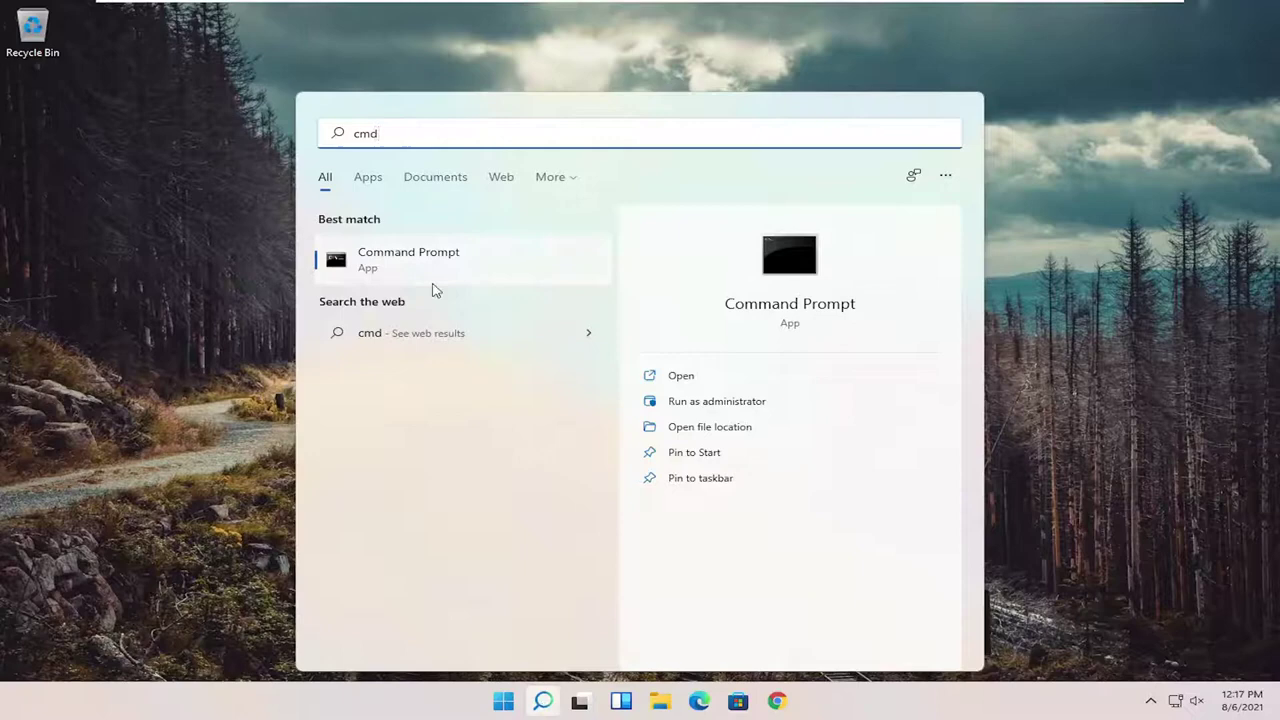
pyautogui.rightClick(395, 270)
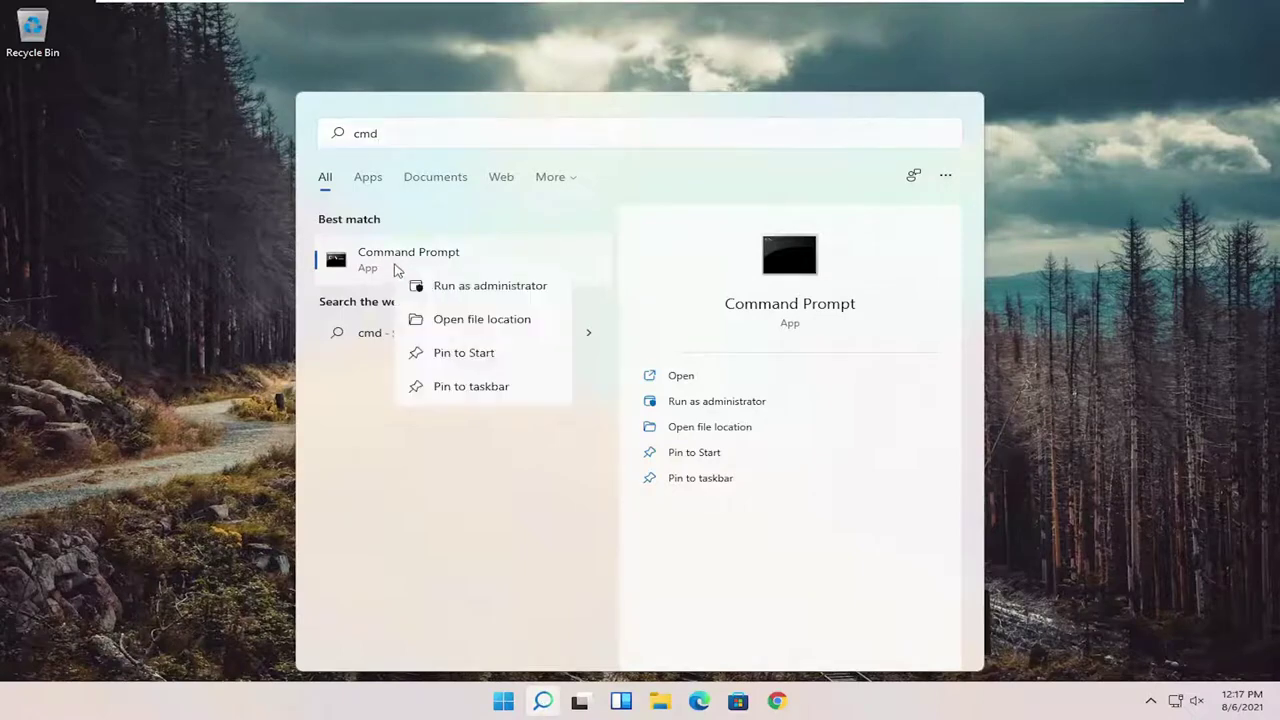
pyautogui.click(452, 289)
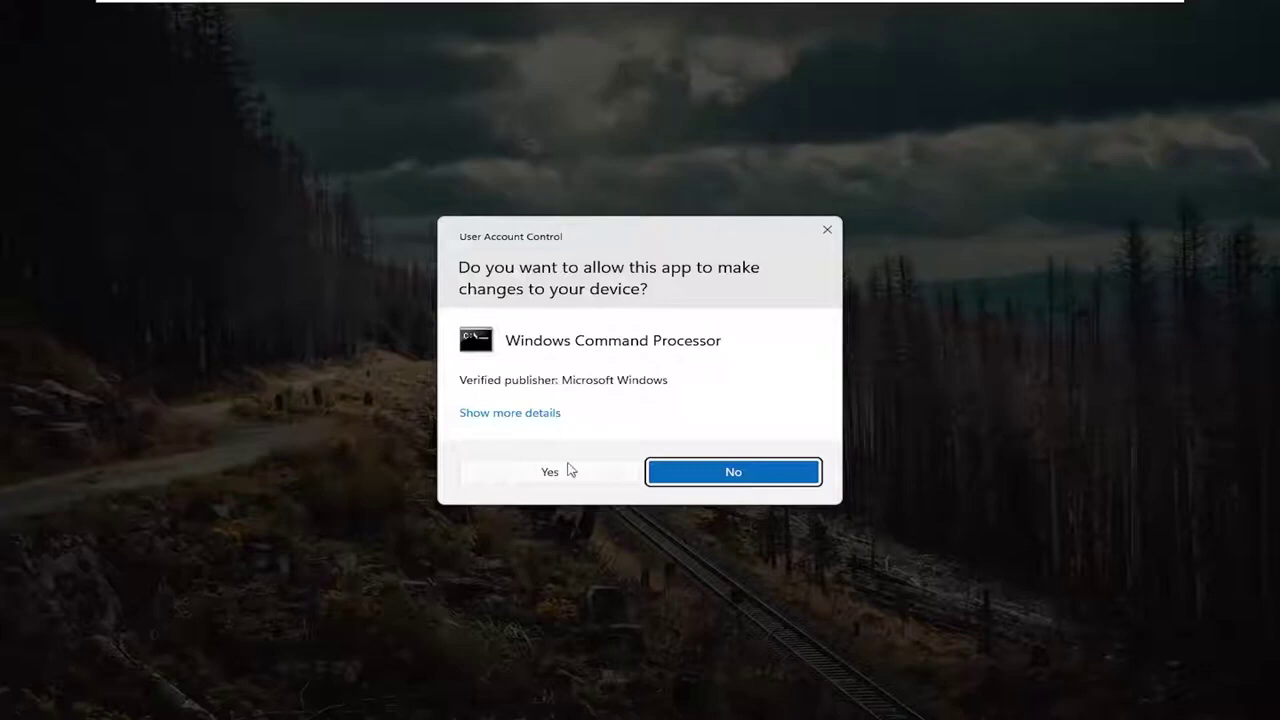
pyautogui.click(557, 474)
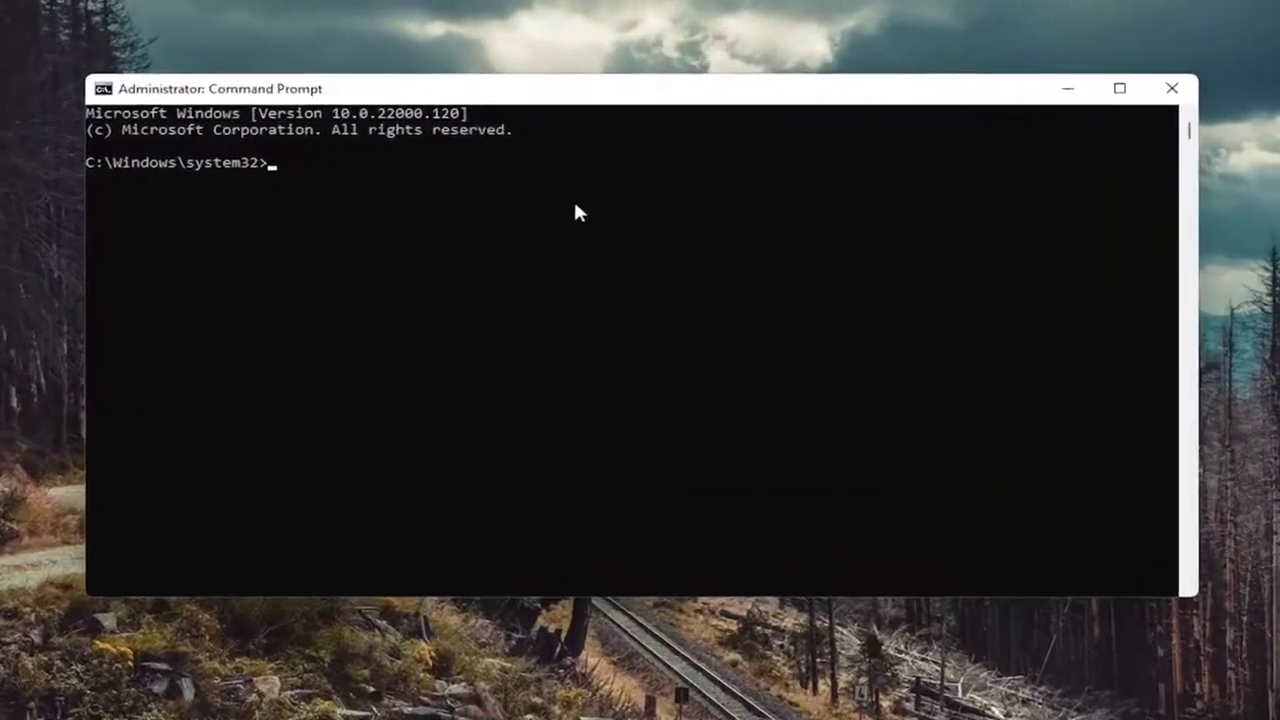
# Step: Run the system file check with the command sfc /scannow
pyautogui.write('sfc')
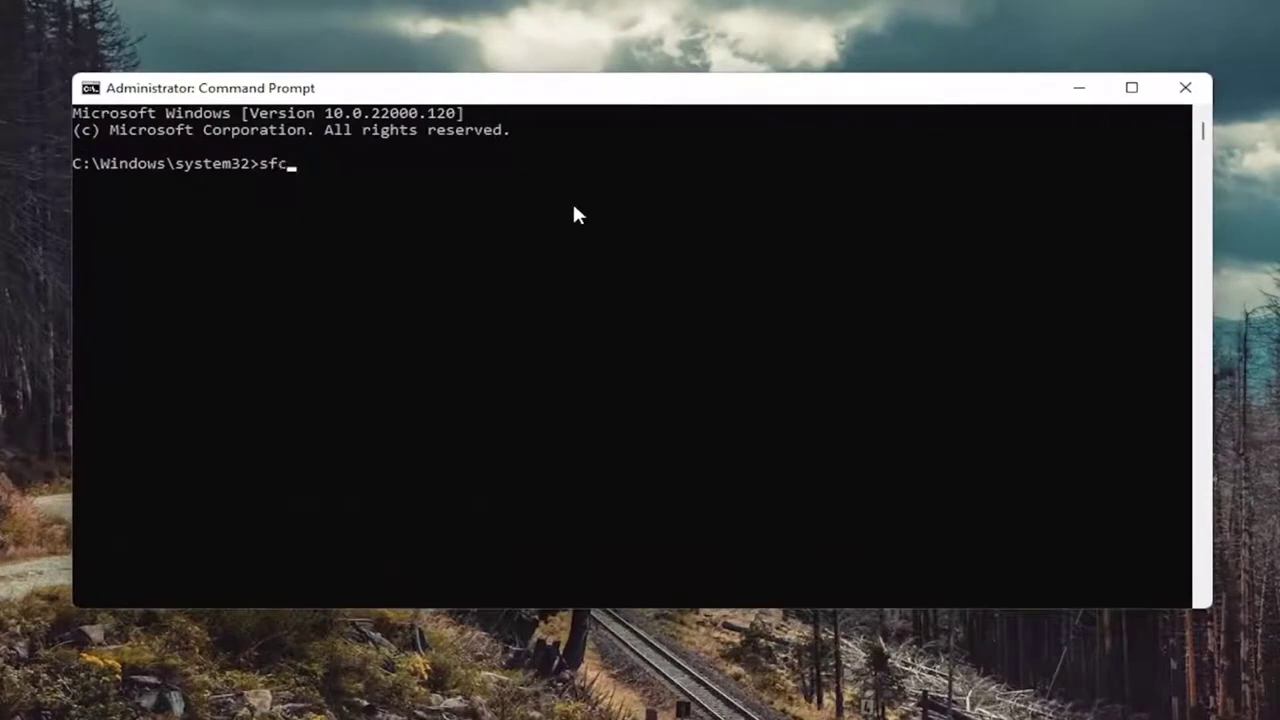
pyautogui.write(' /scannow')
pyautogui.press('Return')
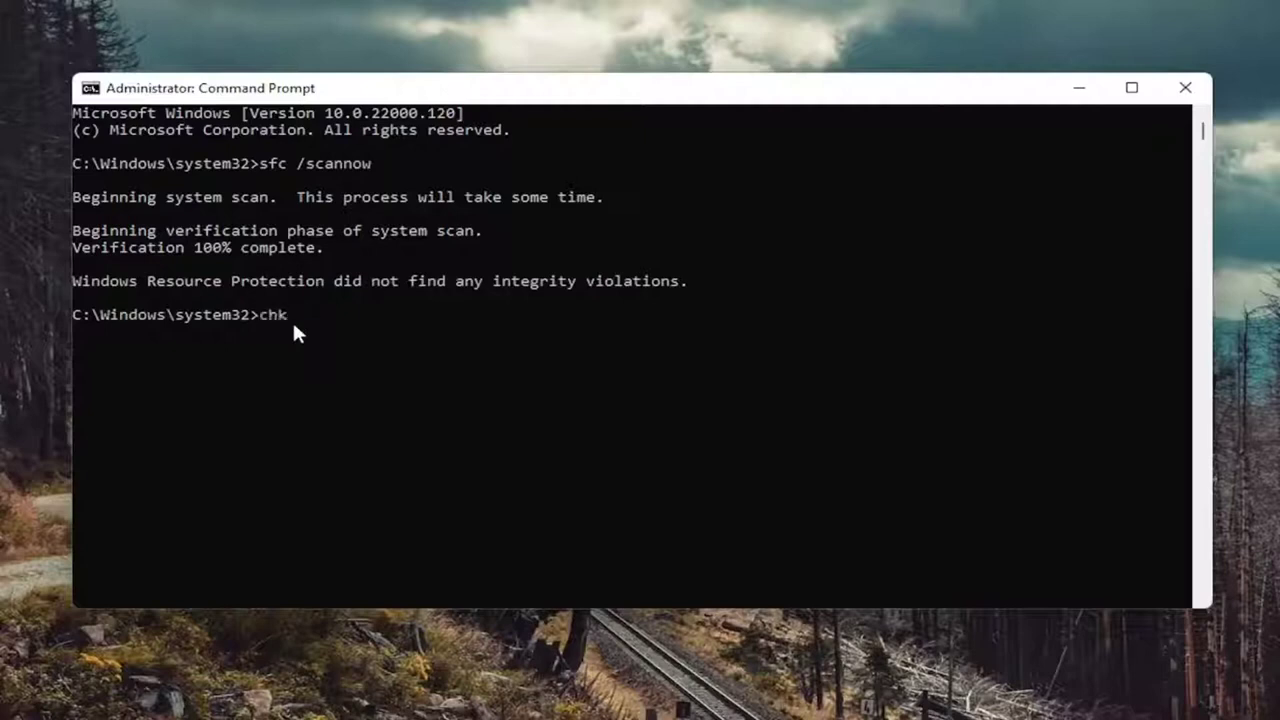
# Step: Run the chkdsk disk check and close the Command Prompt when it has finished
pyautogui.press('Return')
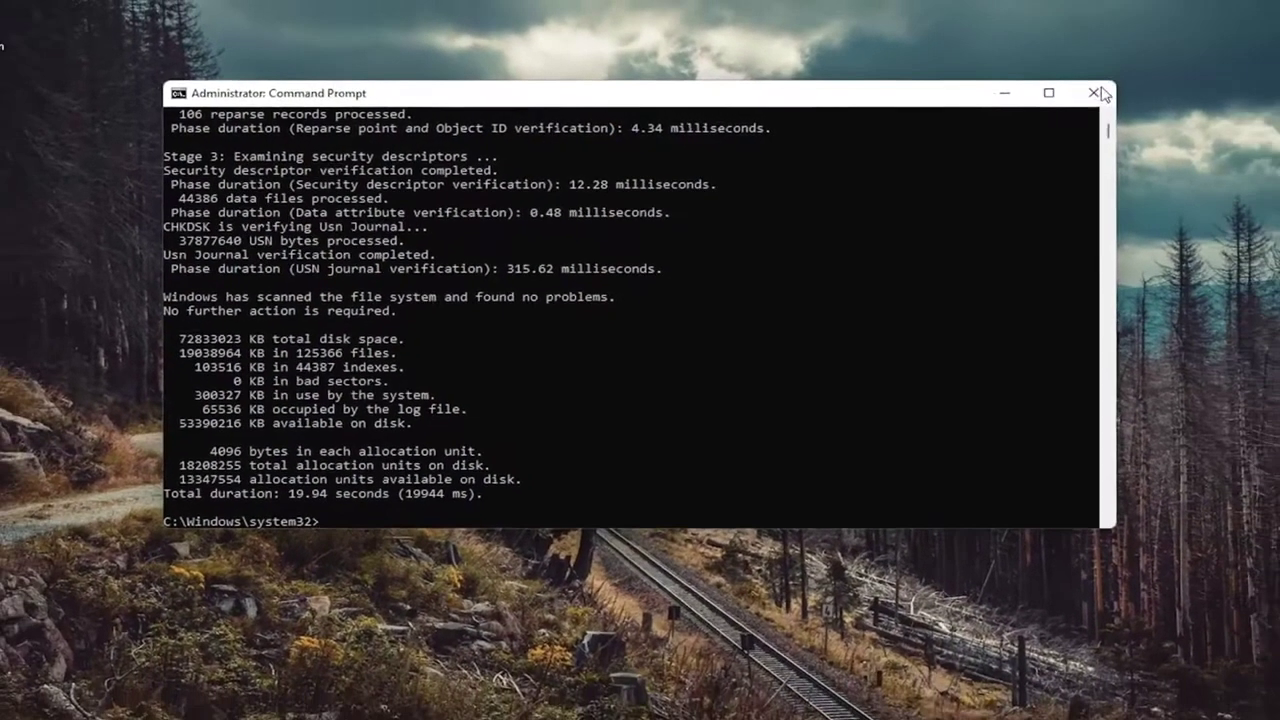
pyautogui.click(1182, 88)
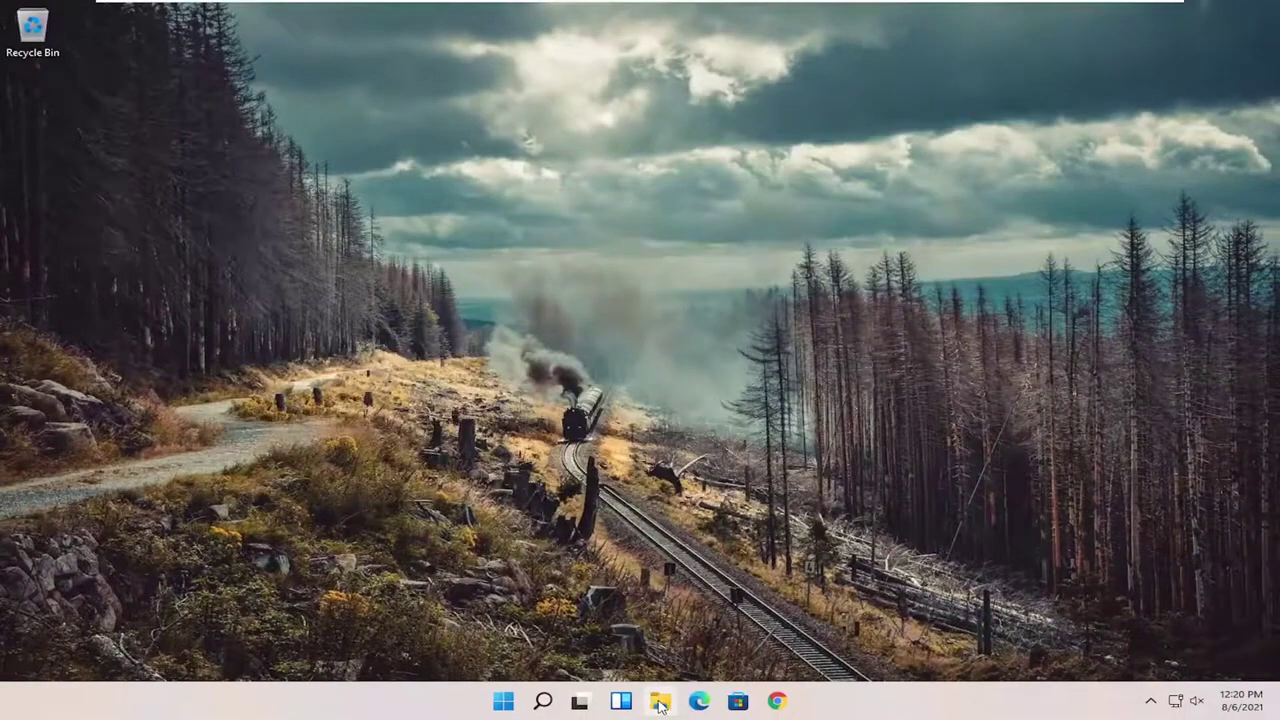
# Step: Open the properties of Local Disk (C:) from This PC and show its error-checking and optimization tools
pyautogui.click(659, 703)
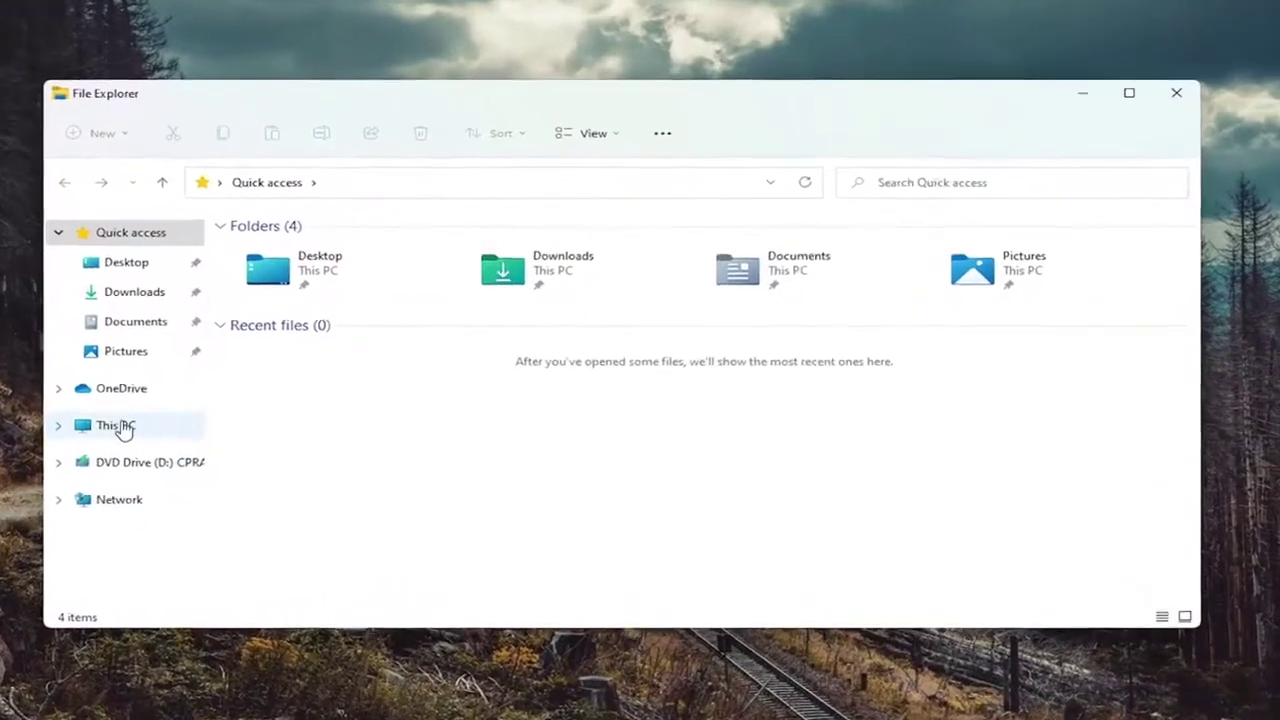
pyautogui.click(120, 430)
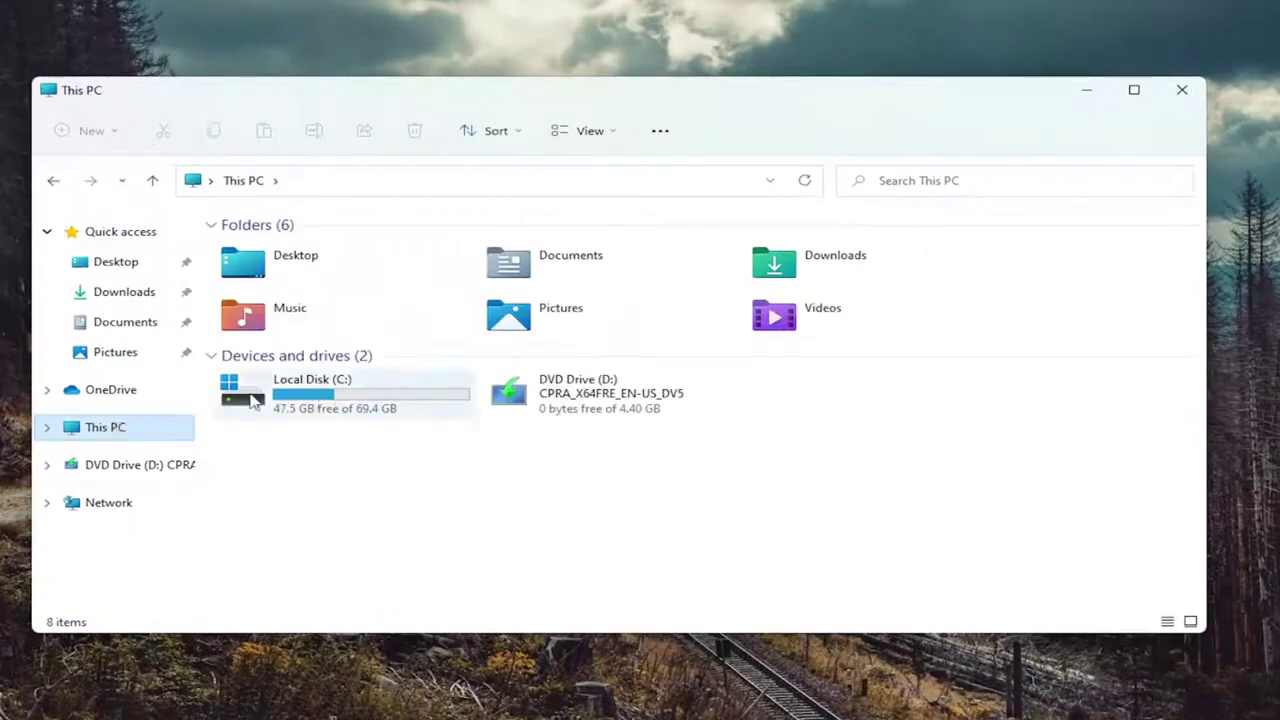
pyautogui.rightClick(322, 402)
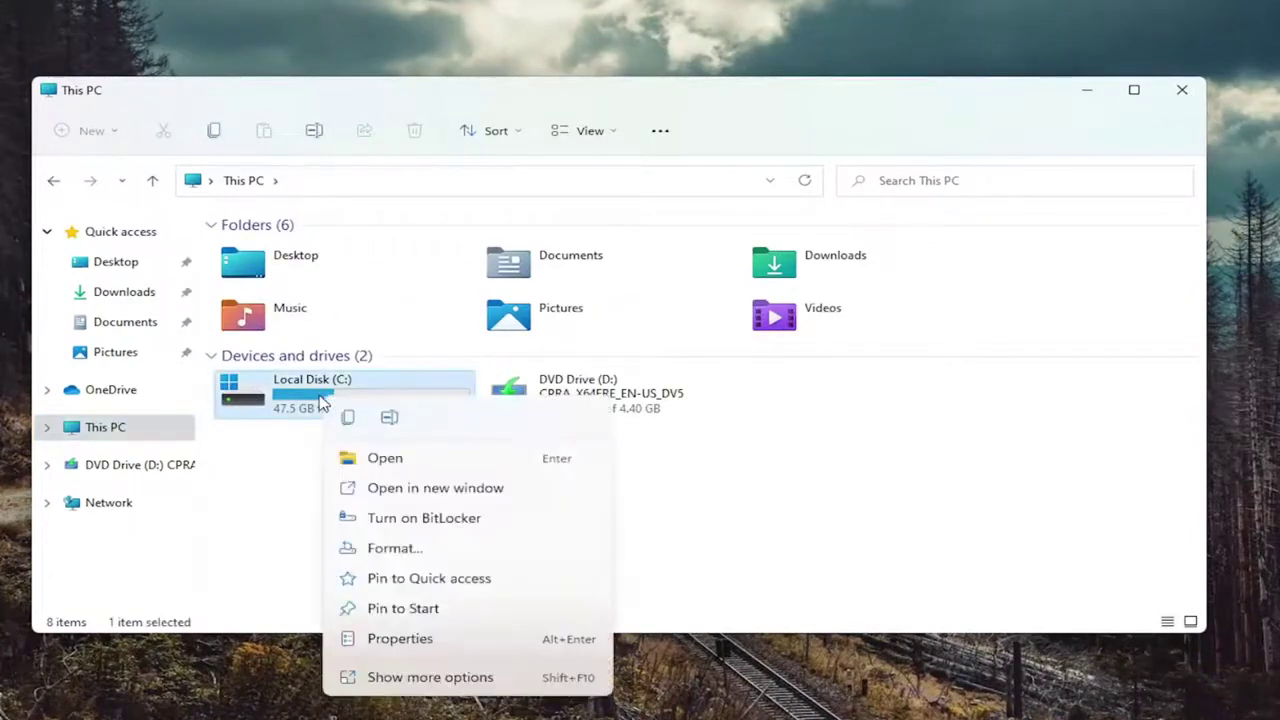
pyautogui.click(396, 638)
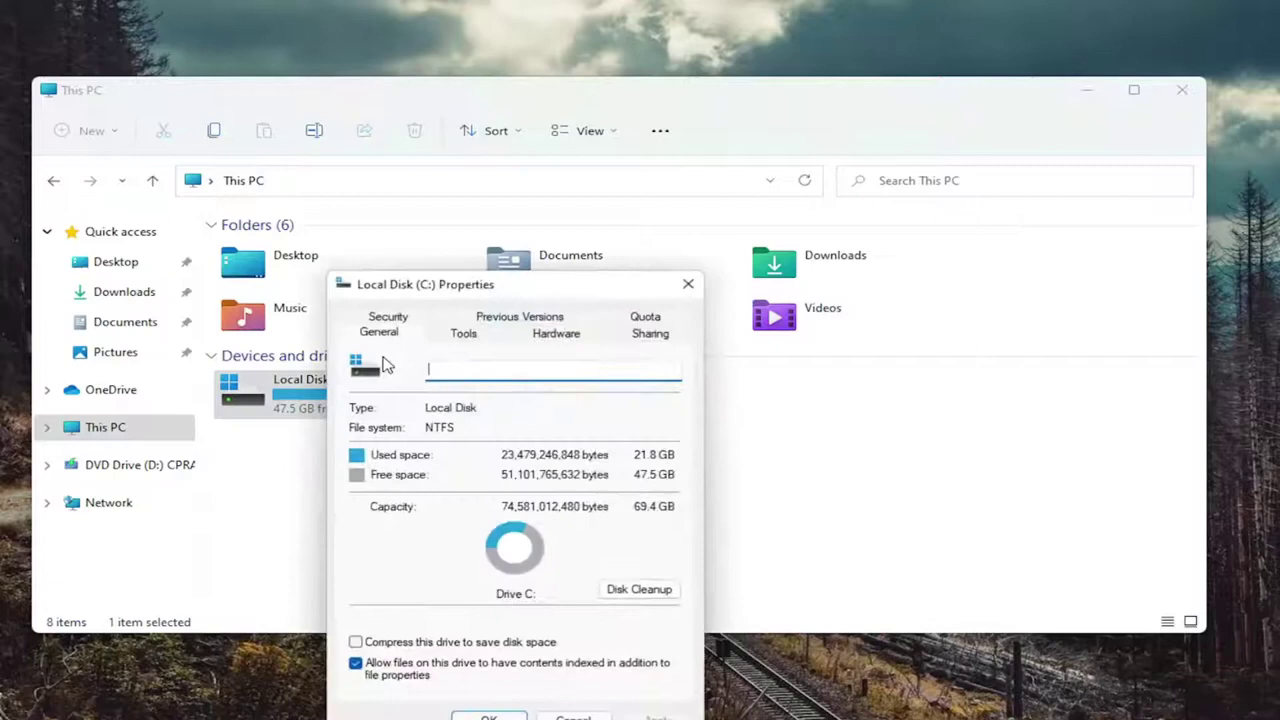
pyautogui.moveTo(456, 288); pyautogui.dragTo(496, 126)
pyautogui.click(503, 172)
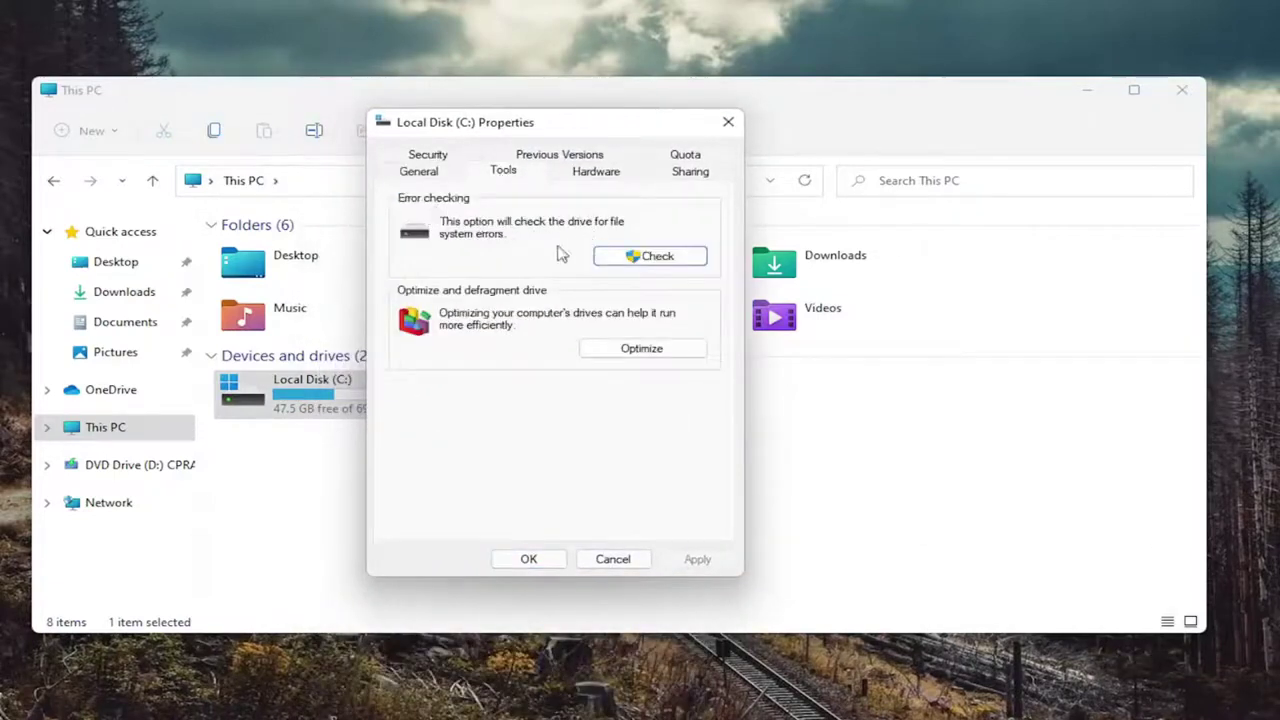
# Step: Scan Local Disk (C:) for file system errors, and close the drive properties and File Explorer
pyautogui.click(651, 266)
pyautogui.moveTo(588, 235); pyautogui.dragTo(546, 222)
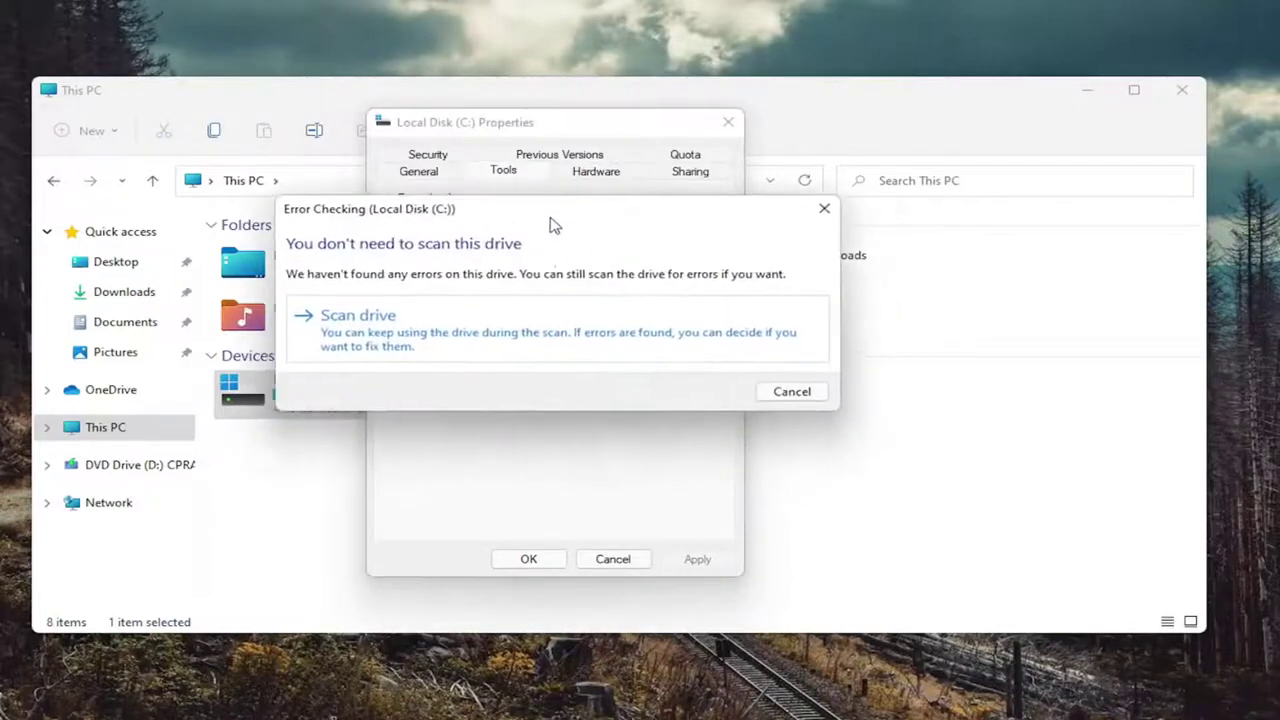
pyautogui.click(417, 335)
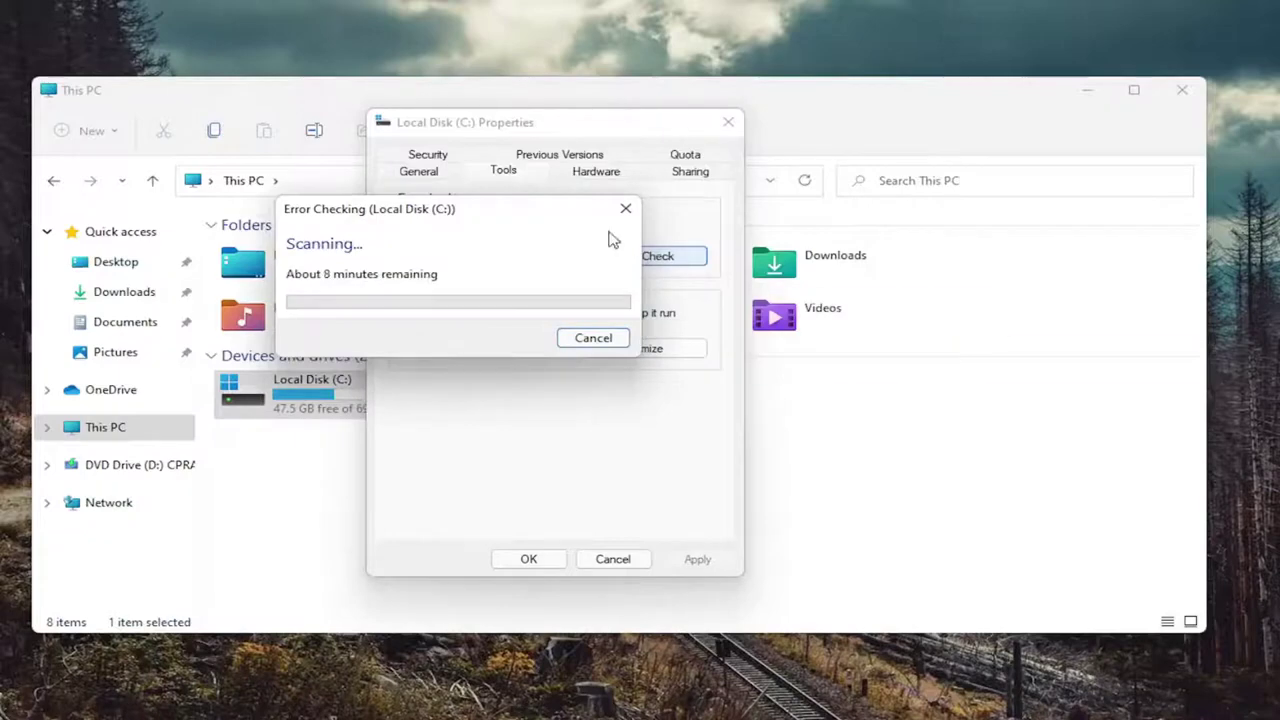
pyautogui.moveTo(489, 209); pyautogui.dragTo(584, 230)
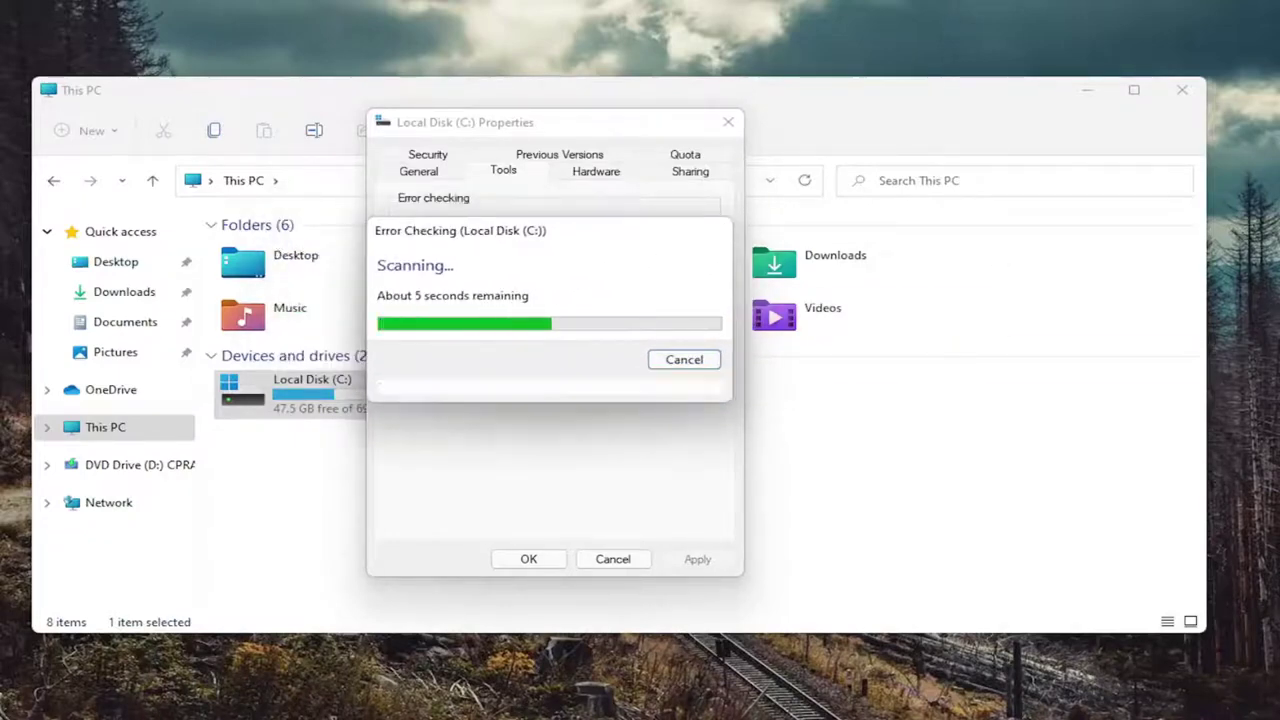
pyautogui.click(686, 349)
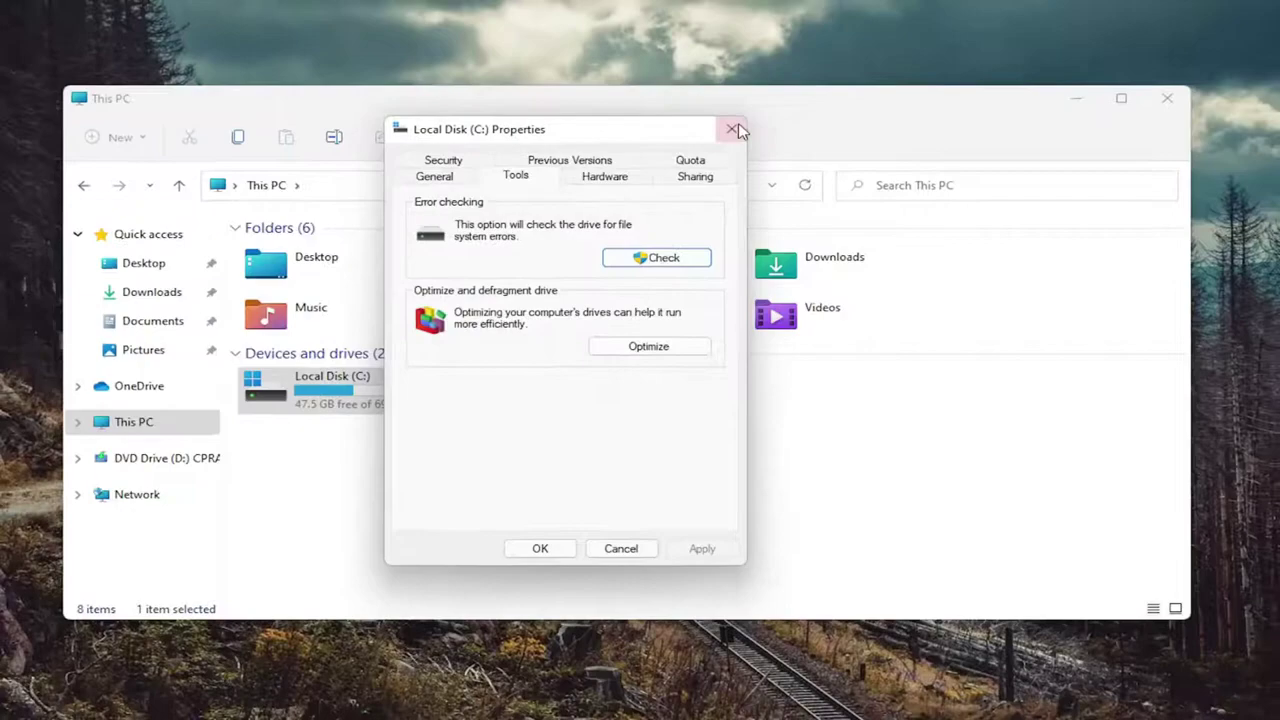
pyautogui.click(733, 130)
pyautogui.click(1167, 98)
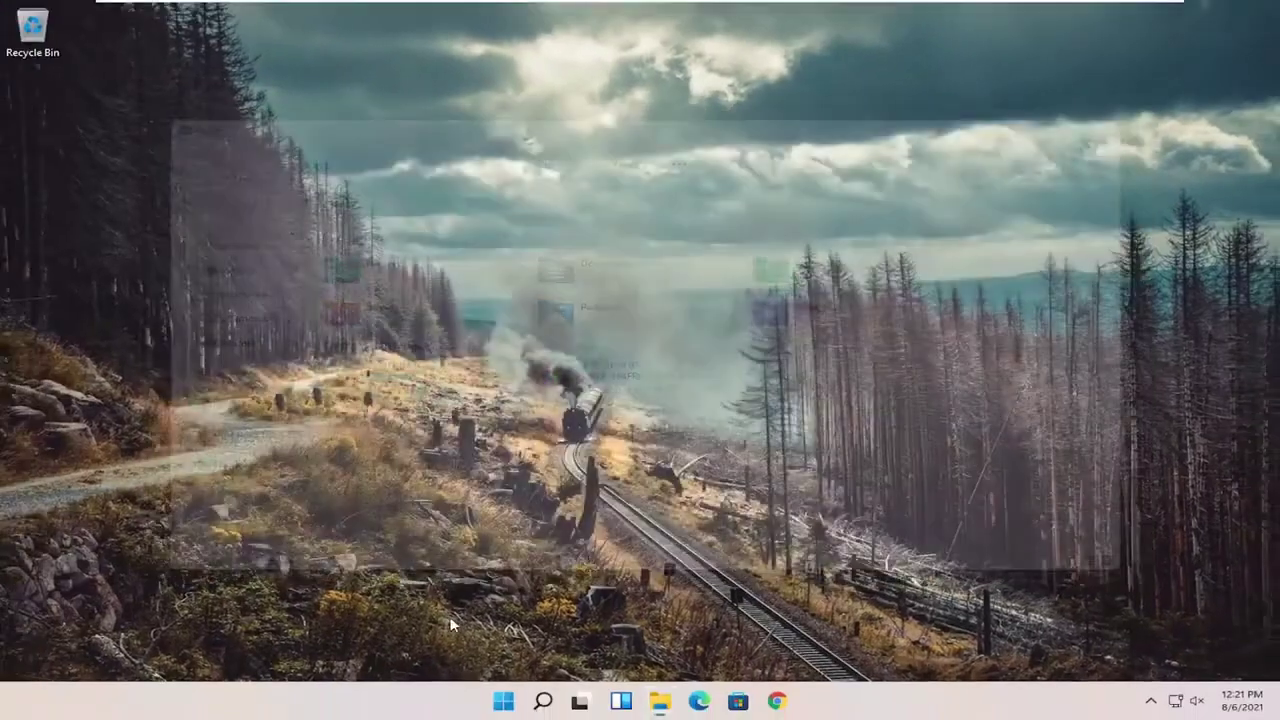
pyautogui.rightClick(503, 701)
pyautogui.moveTo(475, 638)
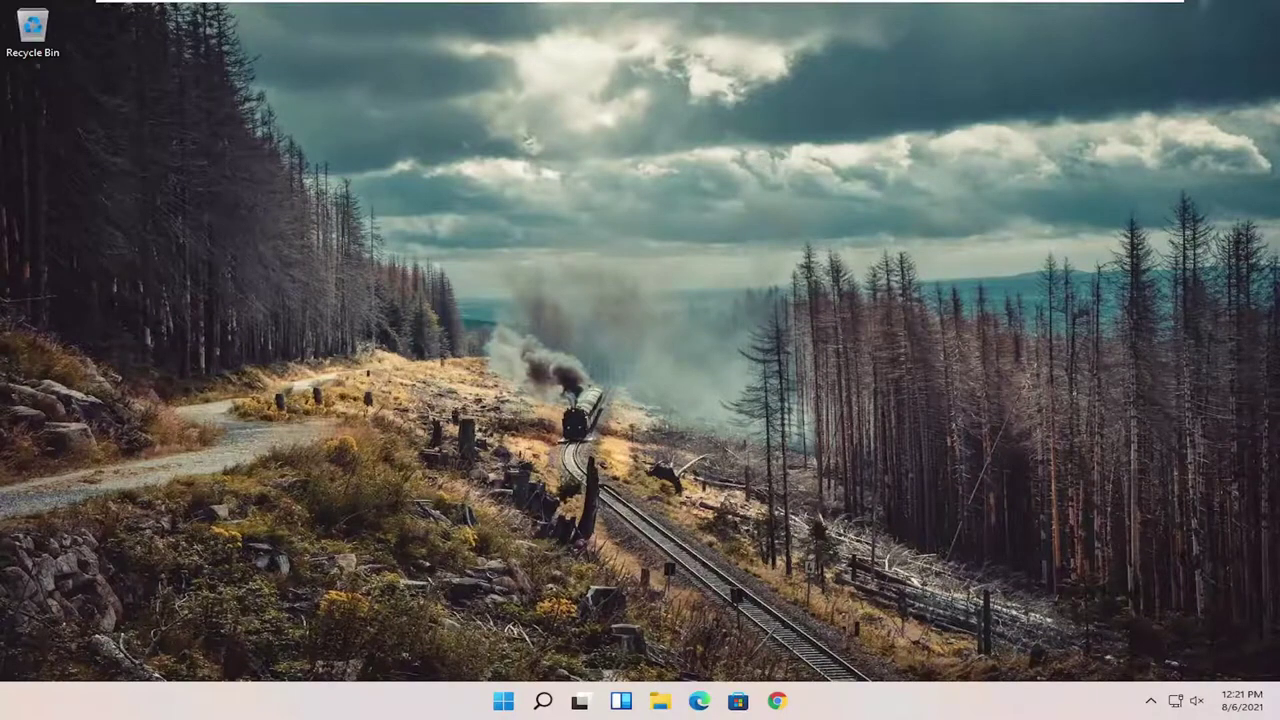
# Step: Find Registry Editor with the search term regedit, run it as administrator and approve the elevation request
pyautogui.click(543, 702)
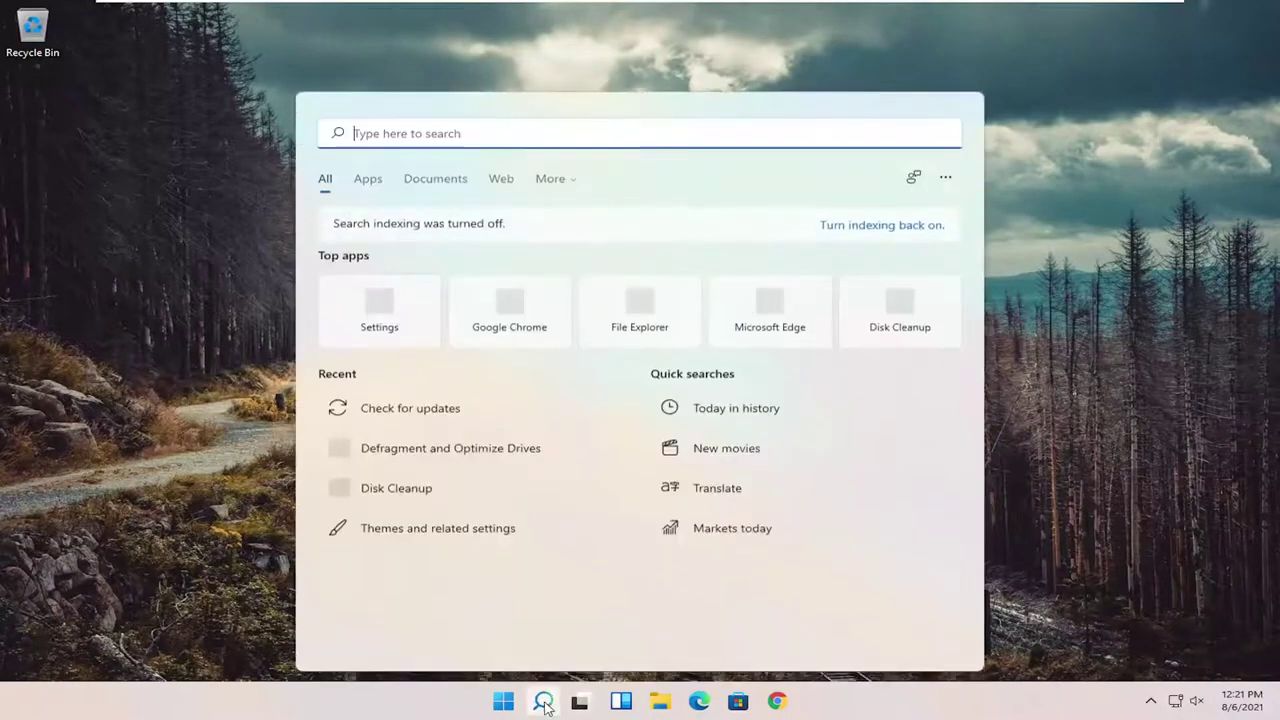
pyautogui.write('regedit')
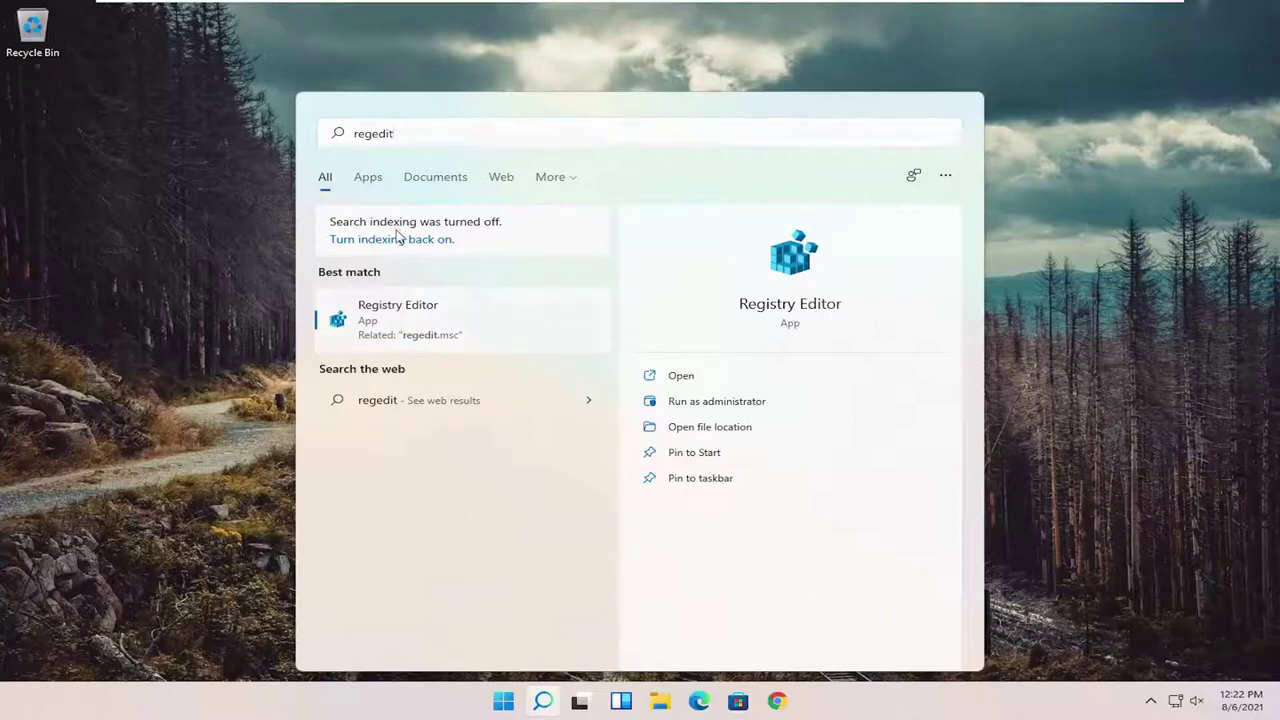
pyautogui.rightClick(405, 320)
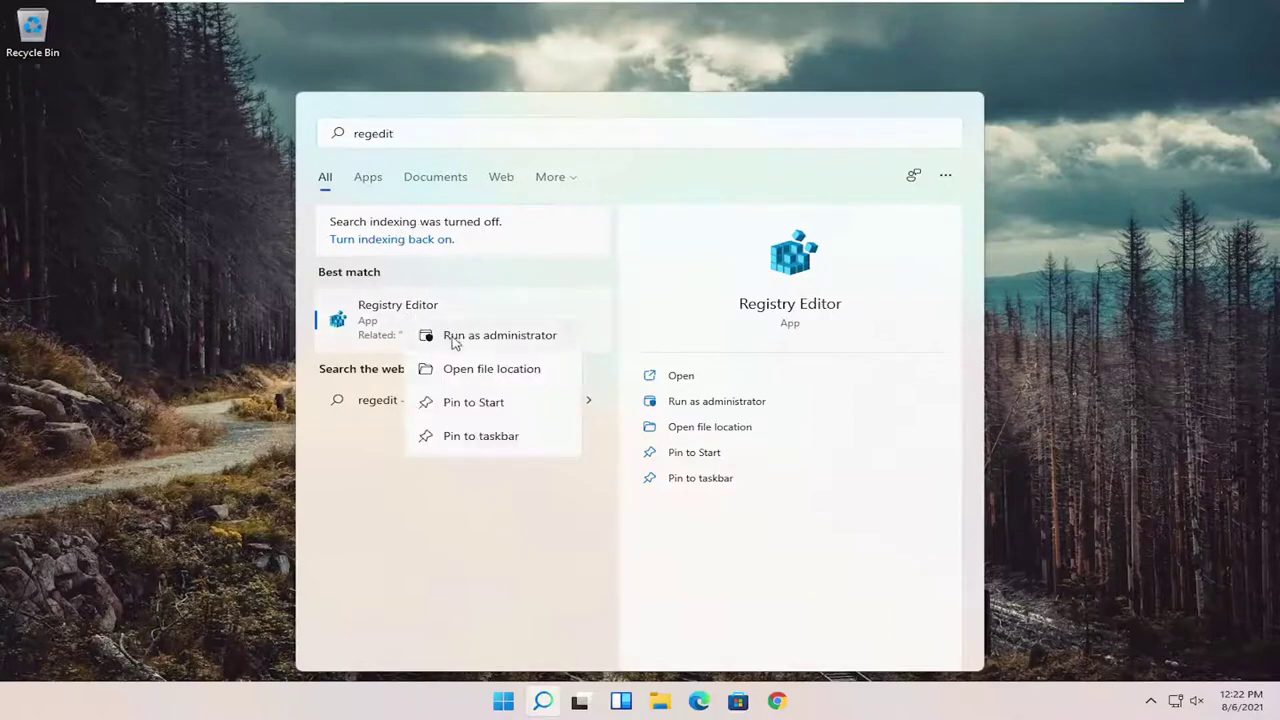
pyautogui.click(505, 336)
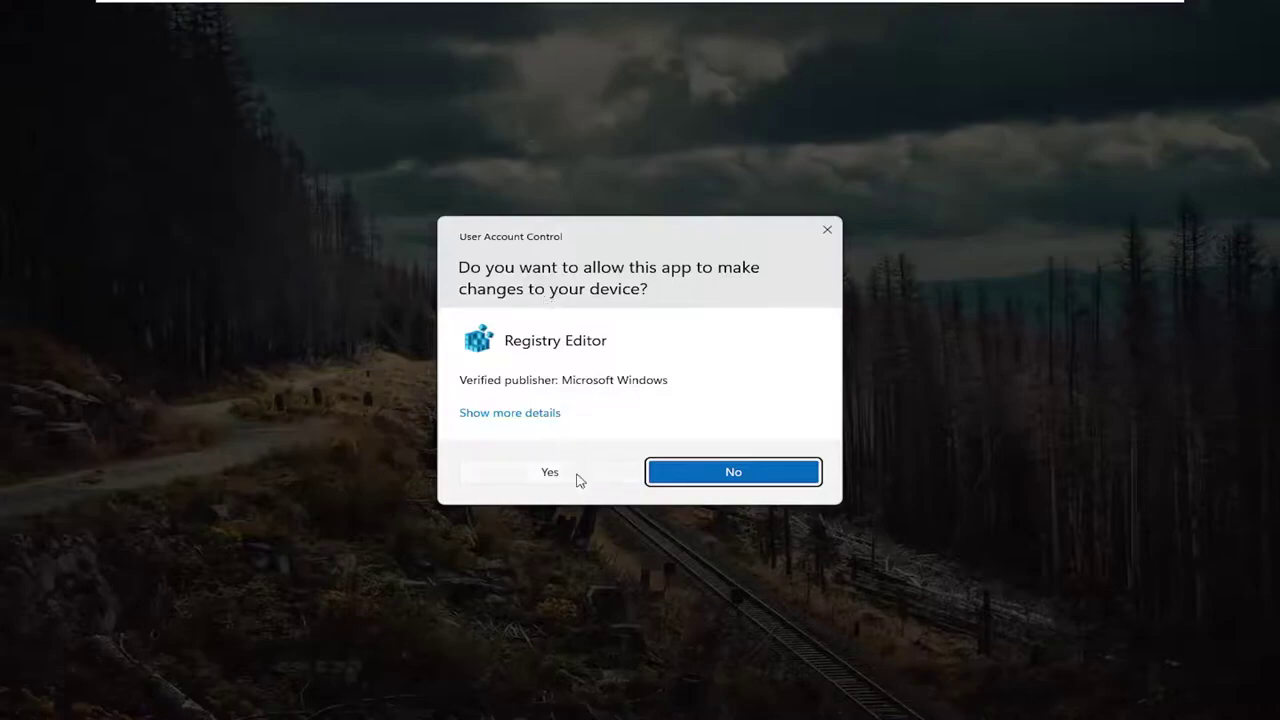
pyautogui.click(576, 474)
pyautogui.moveTo(431, 37); pyautogui.dragTo(566, 89)
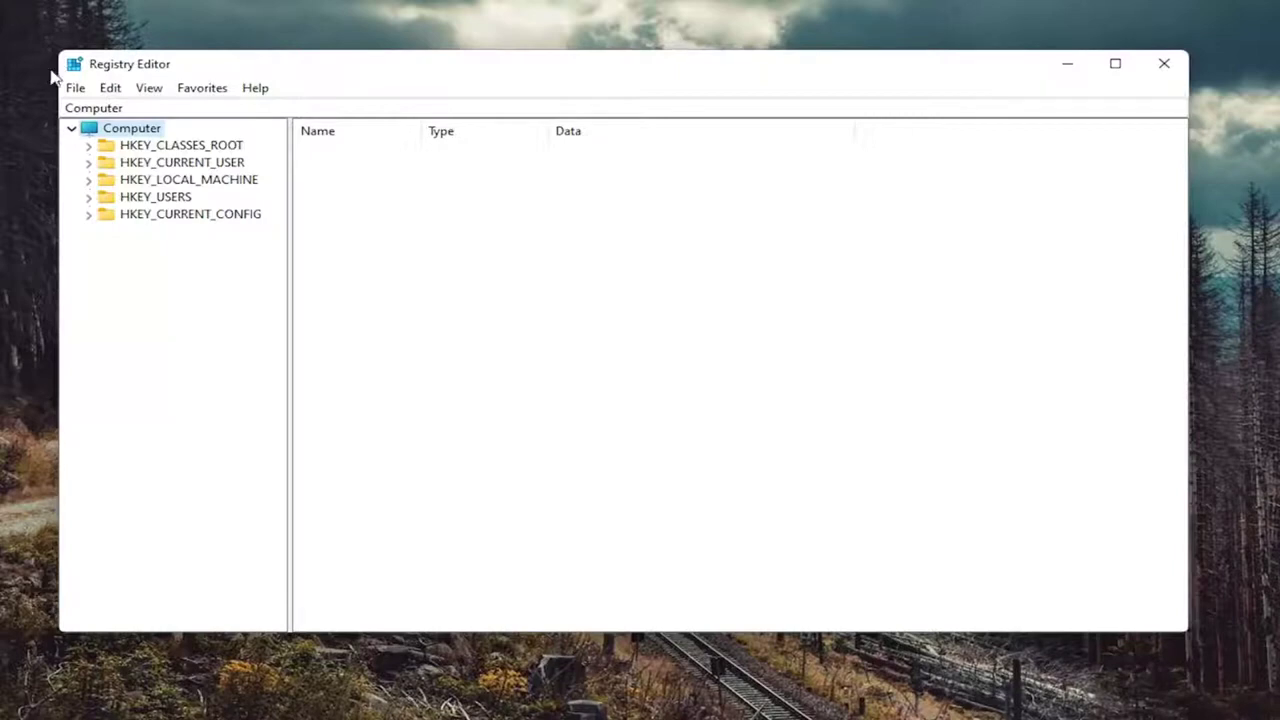
# Step: Begin a registry export with range All and the Desktop as save location, and cancel it without saving
pyautogui.click(76, 89)
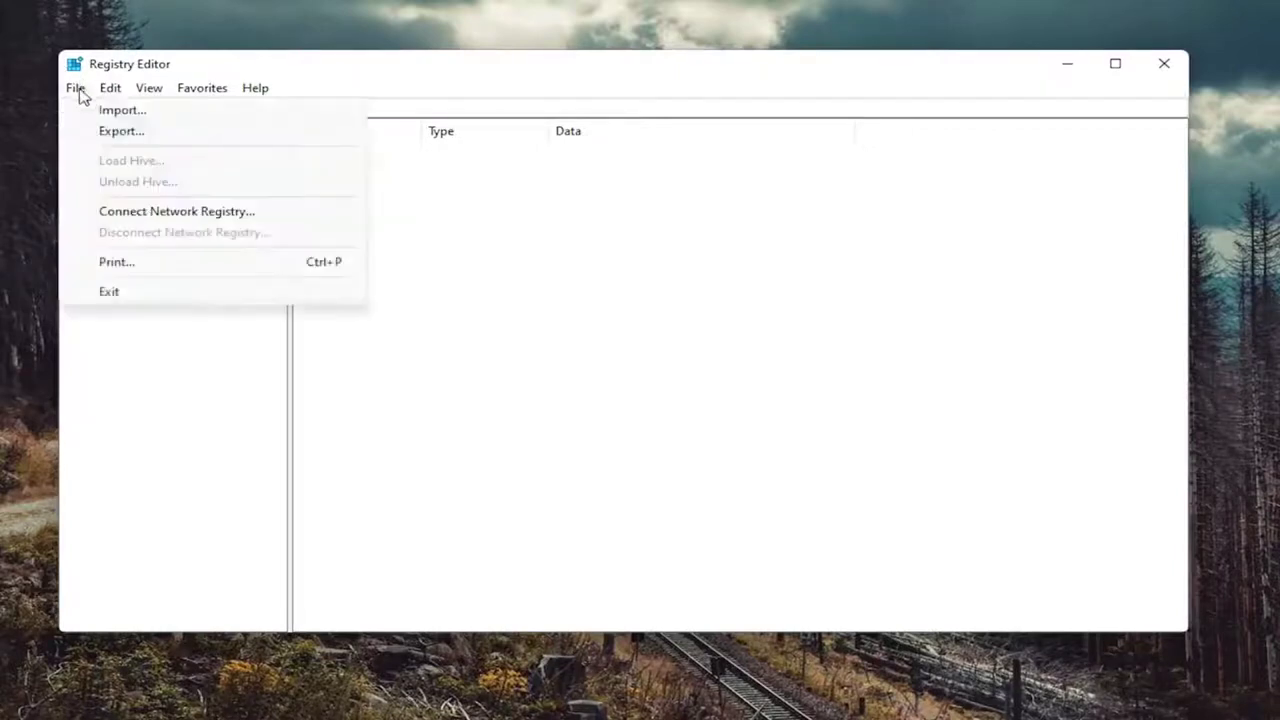
pyautogui.click(110, 131)
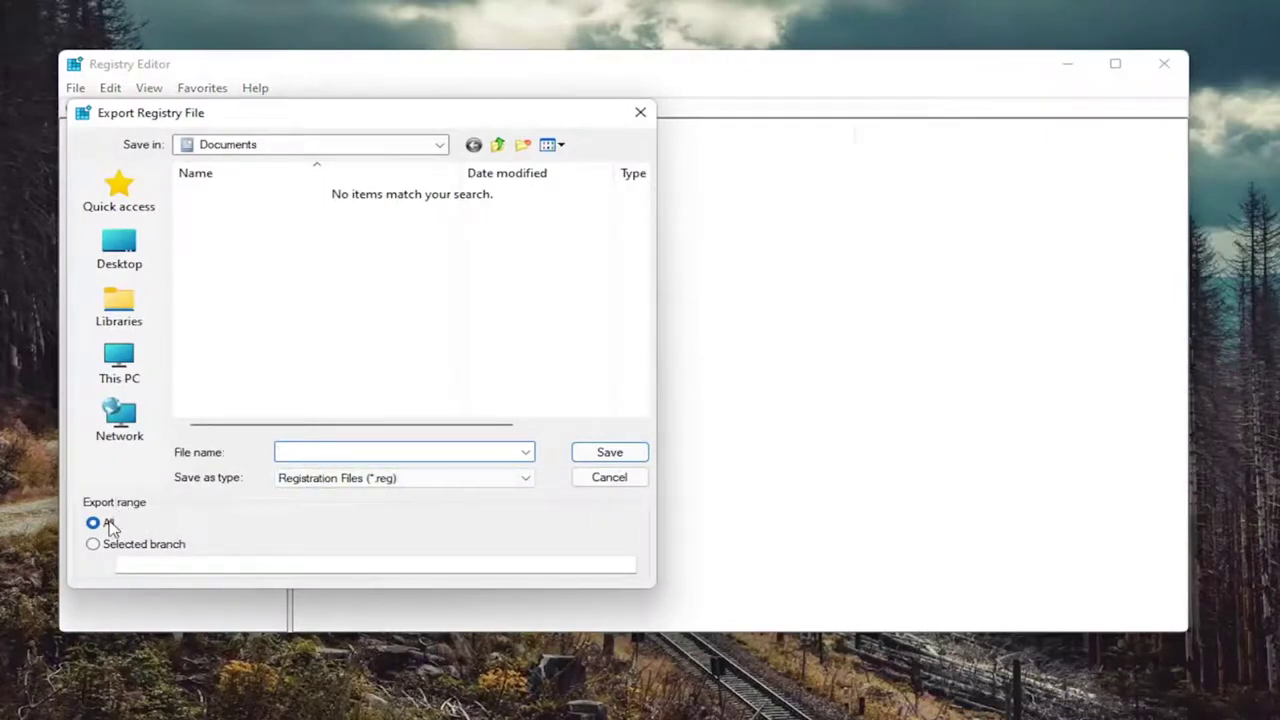
pyautogui.click(120, 245)
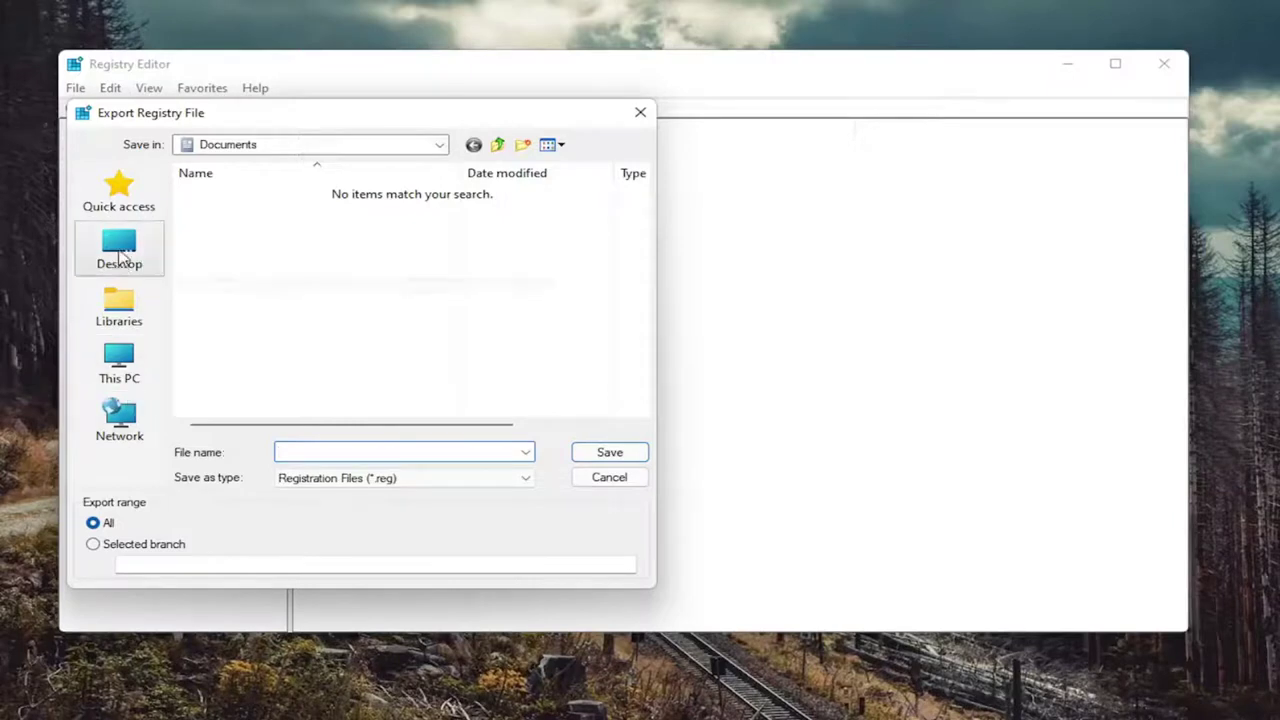
pyautogui.click(587, 482)
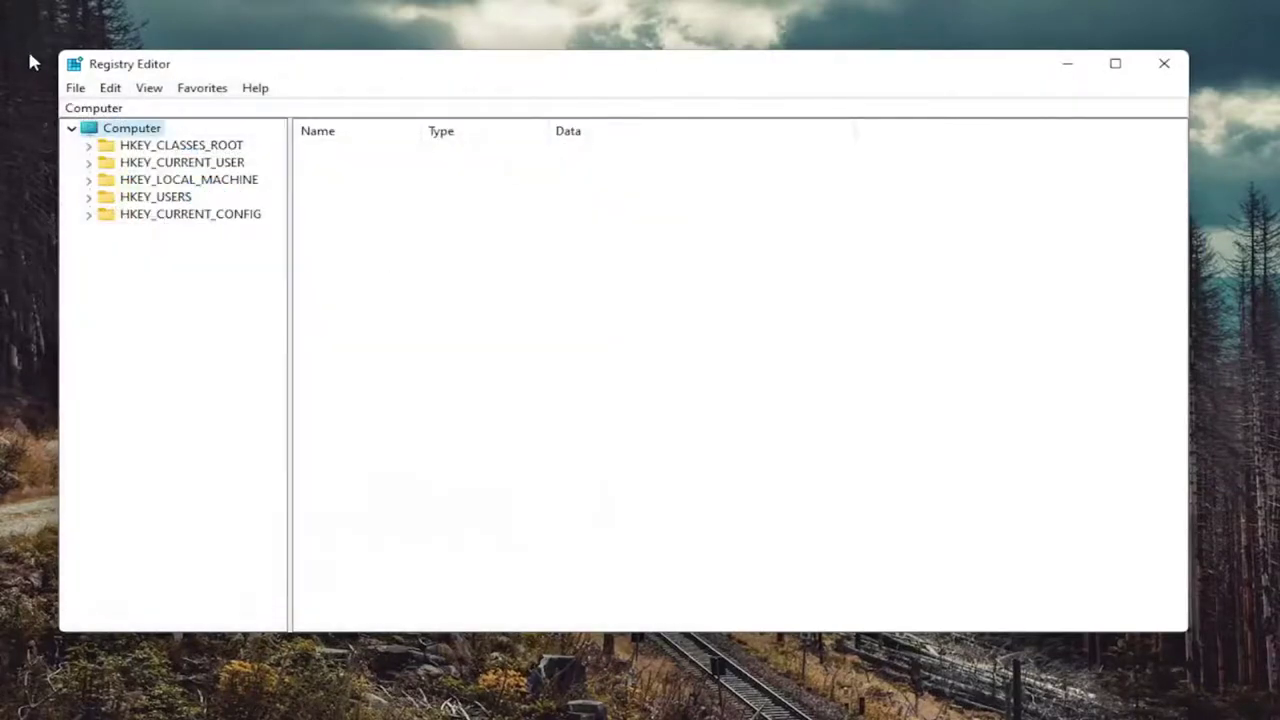
# Step: Open the registry file import dialog and cancel it without choosing a file
pyautogui.click(76, 90)
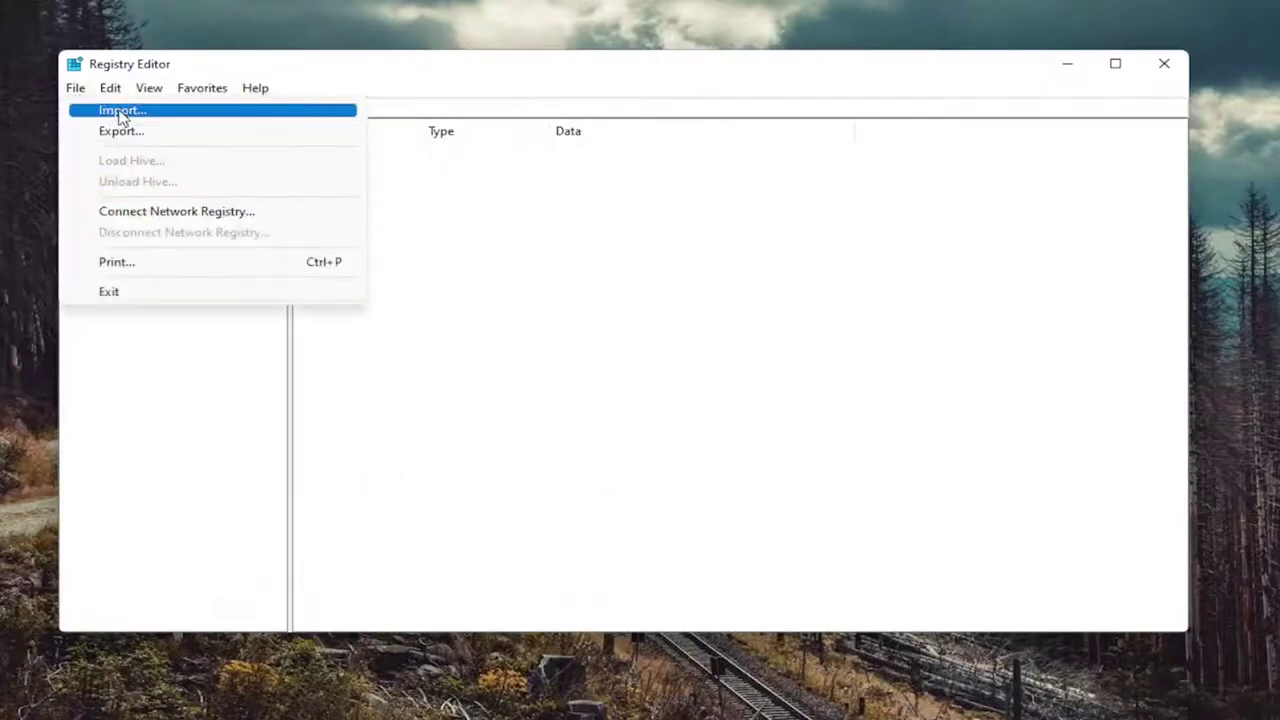
pyautogui.click(112, 110)
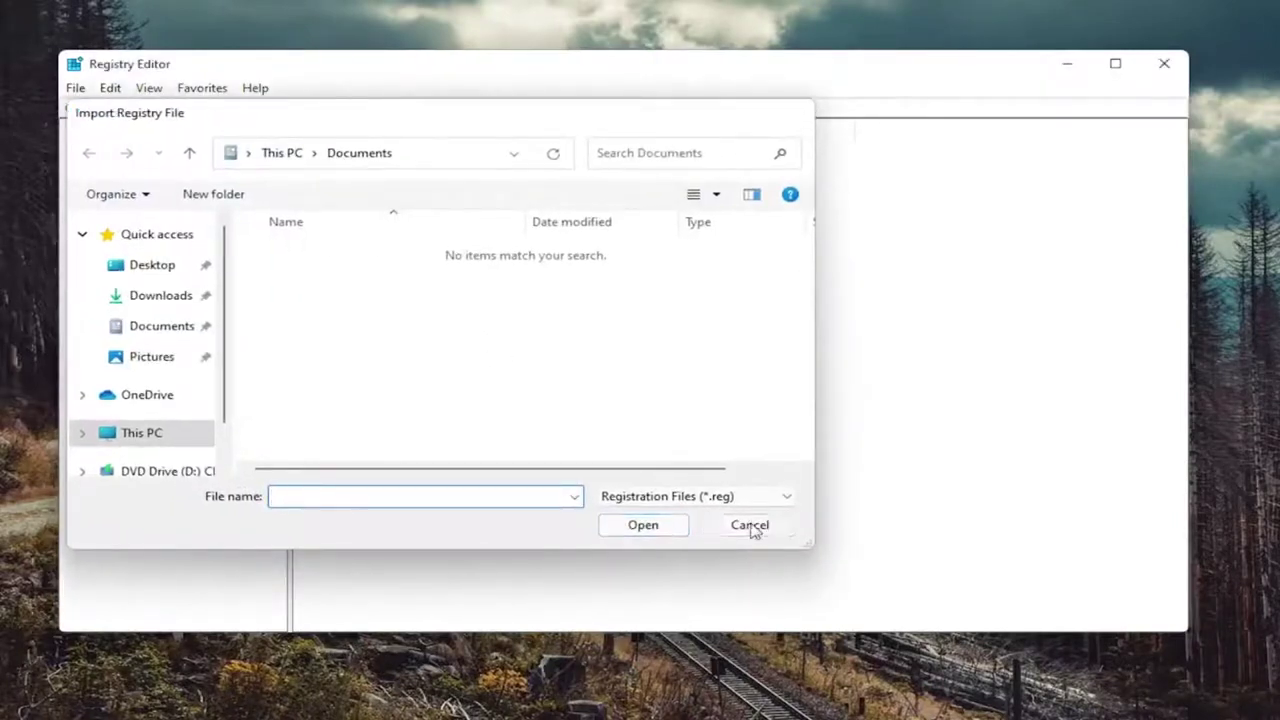
pyautogui.click(750, 525)
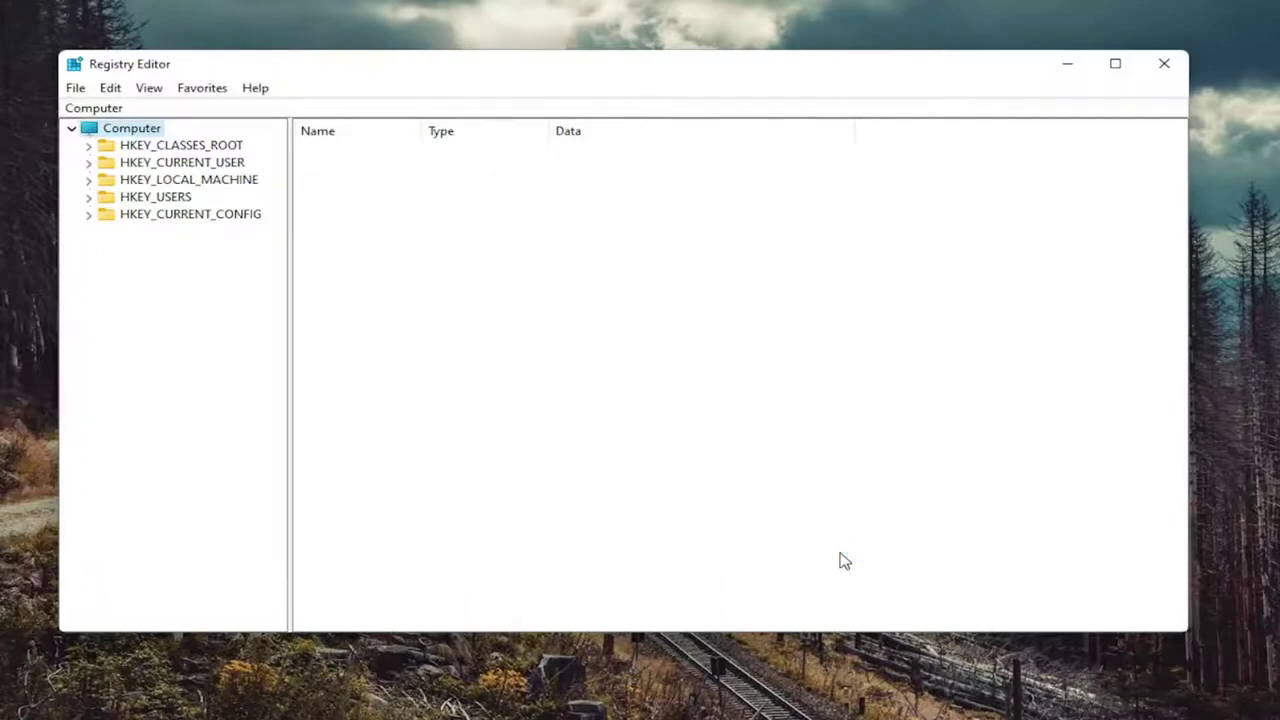
# Step: Expand HKEY_CLASSES_ROOT, widen the key tree and select the .exe key
pyautogui.doubleClick(232, 147)
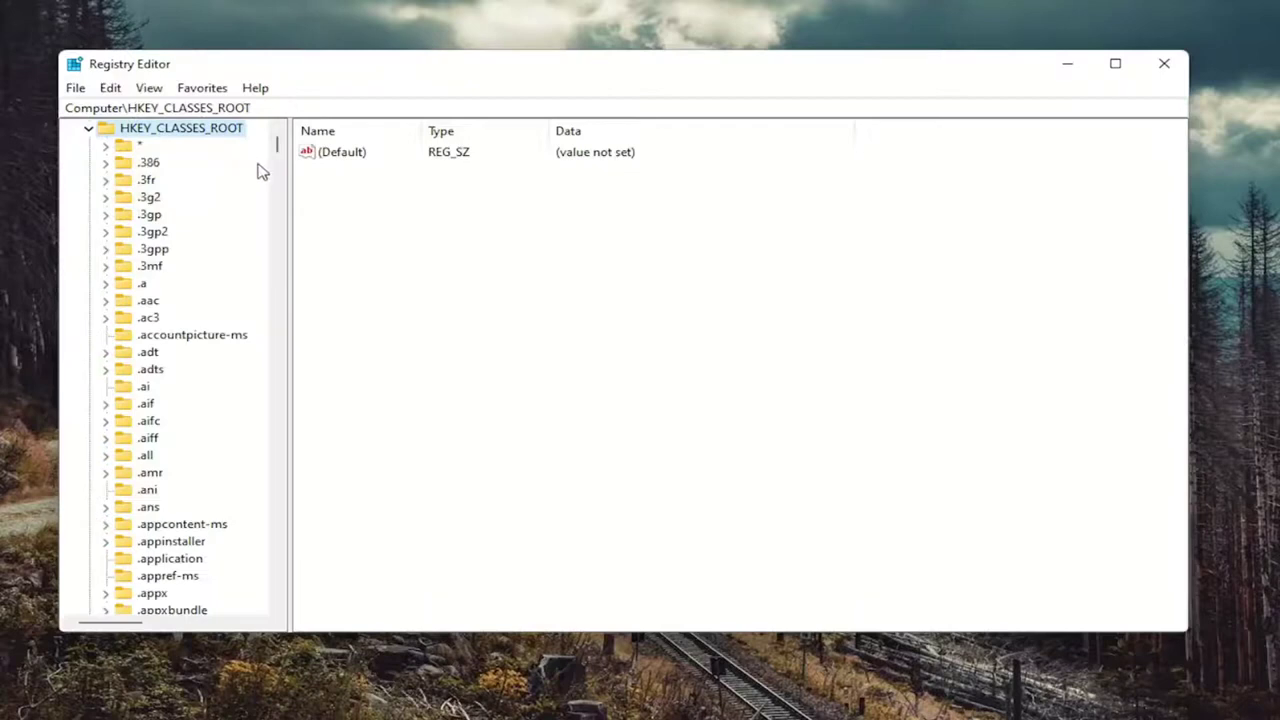
pyautogui.moveTo(286, 194); pyautogui.dragTo(367, 194)
pyautogui.scroll(-20, 145, 510)
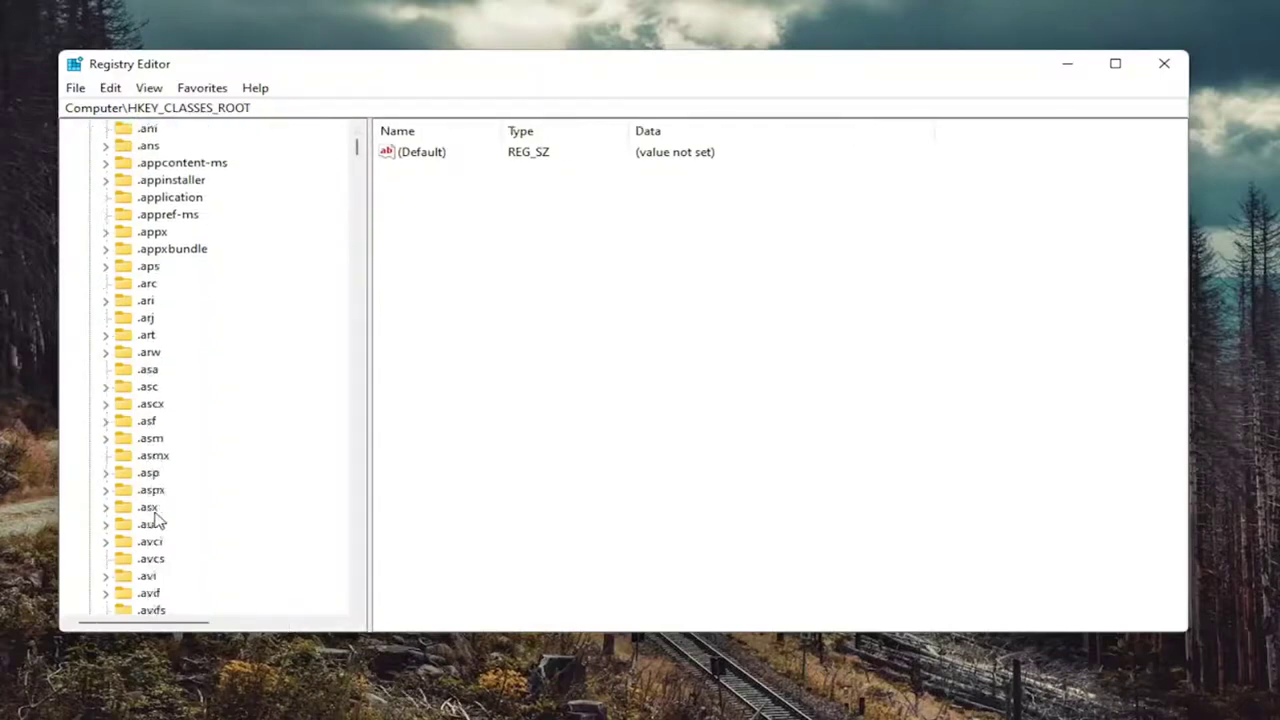
pyautogui.scroll(-8, 151, 565)
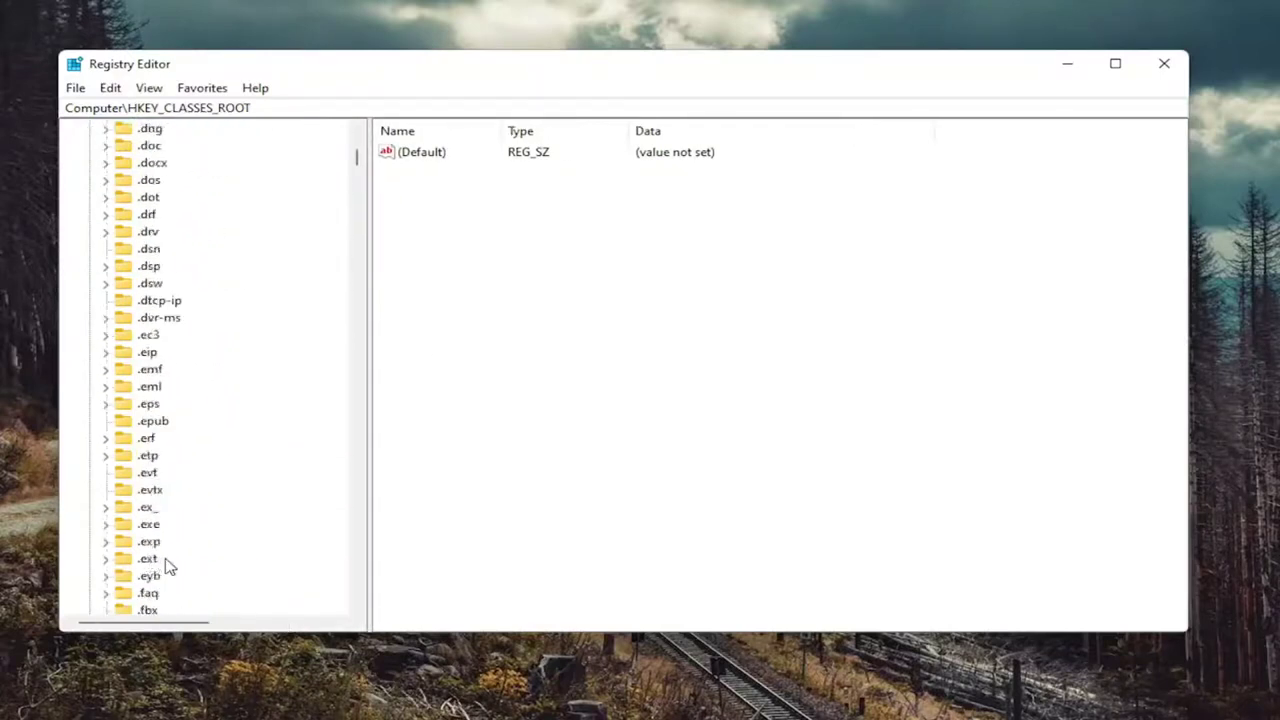
pyautogui.click(155, 476)
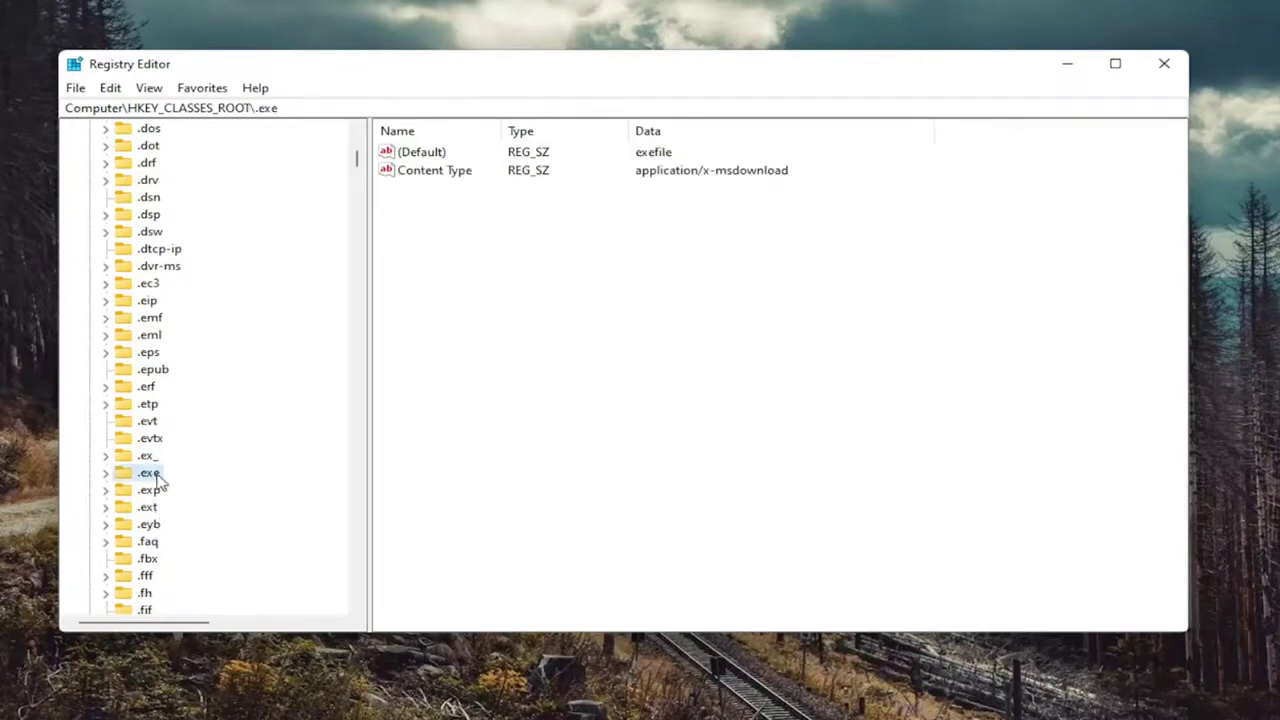
# Step: Open the (Default) string value of the .exe key and confirm its value data as exefile
pyautogui.click(427, 156)
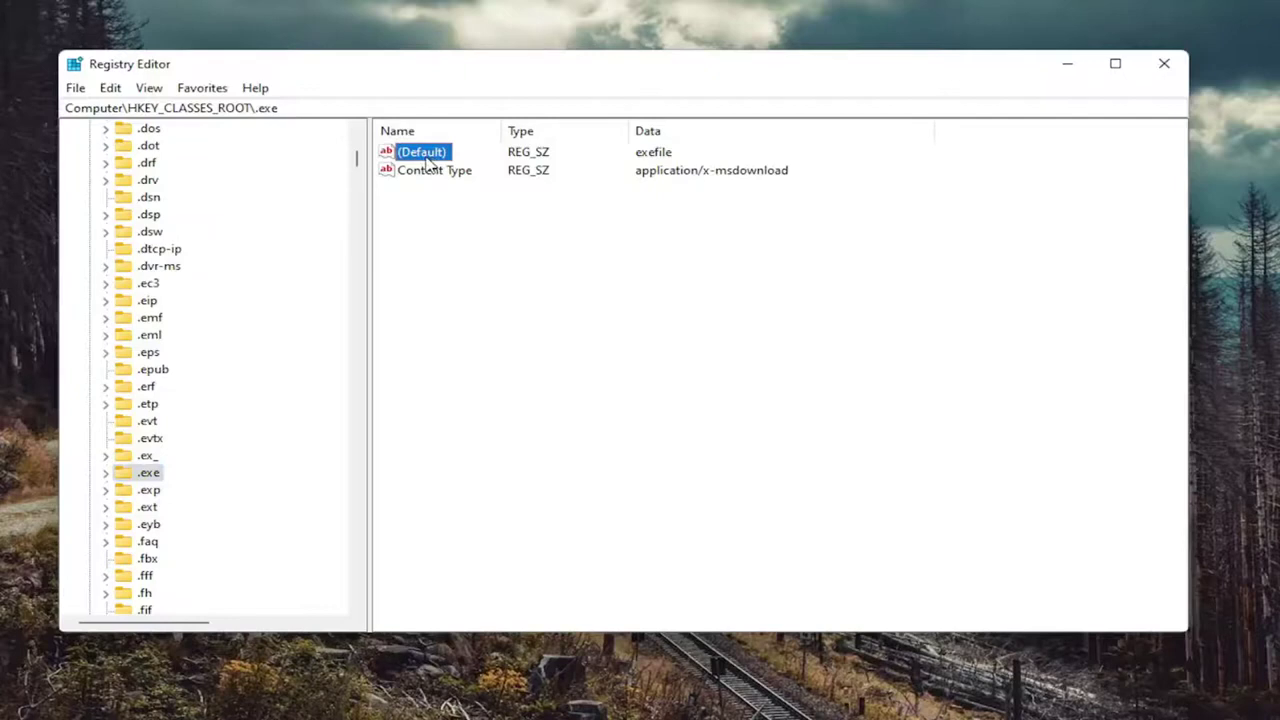
pyautogui.doubleClick(427, 158)
pyautogui.click(163, 248)
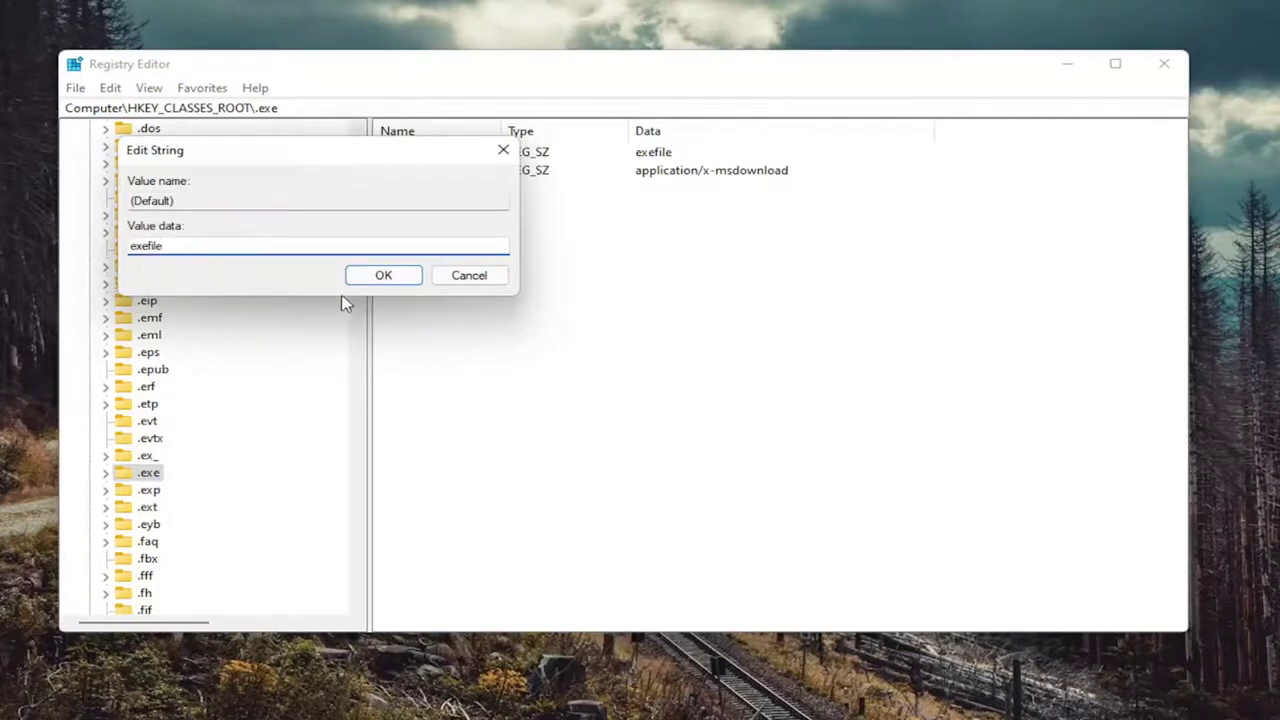
pyautogui.click(380, 277)
# Step: Collapse HKEY_CLASSES_ROOT, select the Computer root and close Registry Editor
pyautogui.scroll(7, 186, 409)
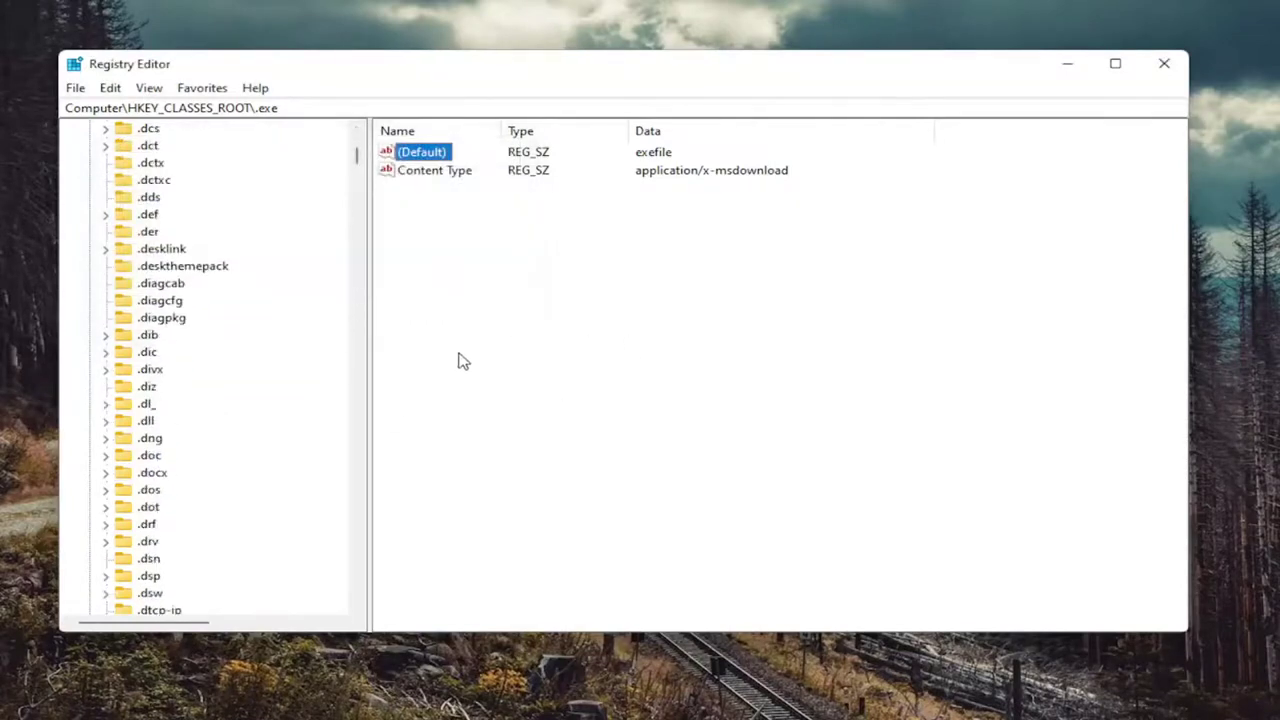
pyautogui.scroll(20, 240, 290)
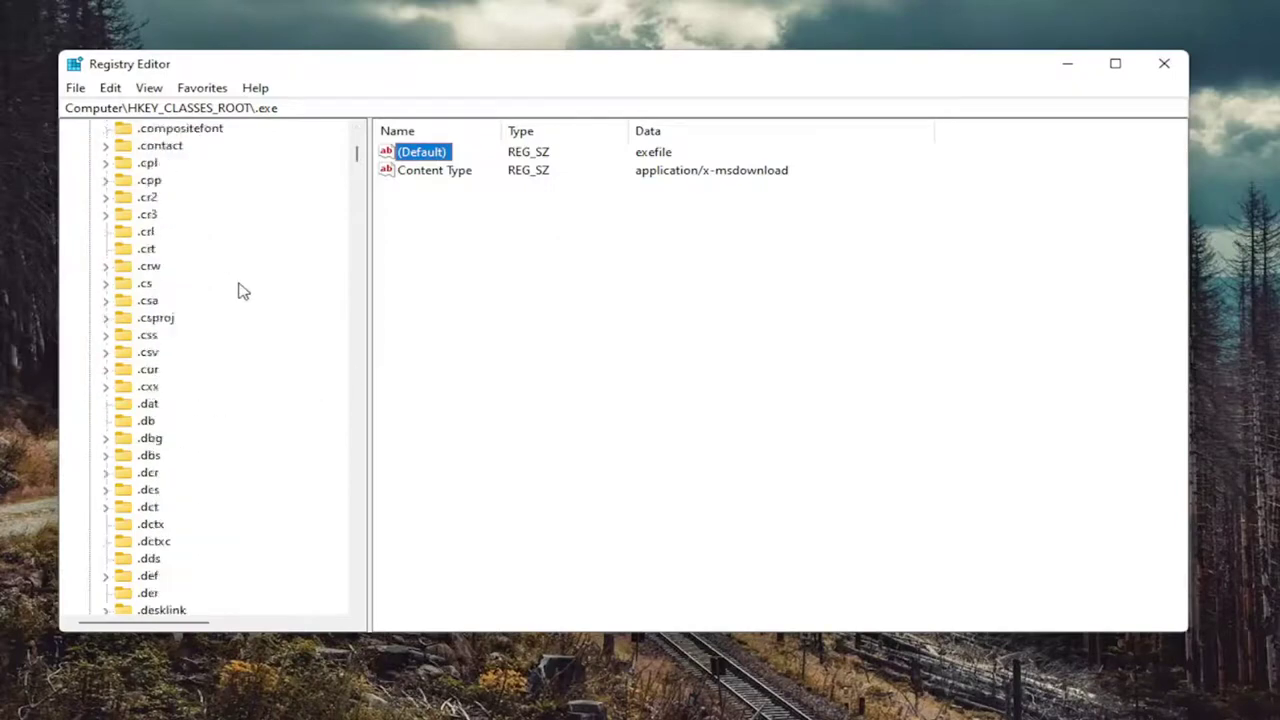
pyautogui.scroll(5, 240, 290)
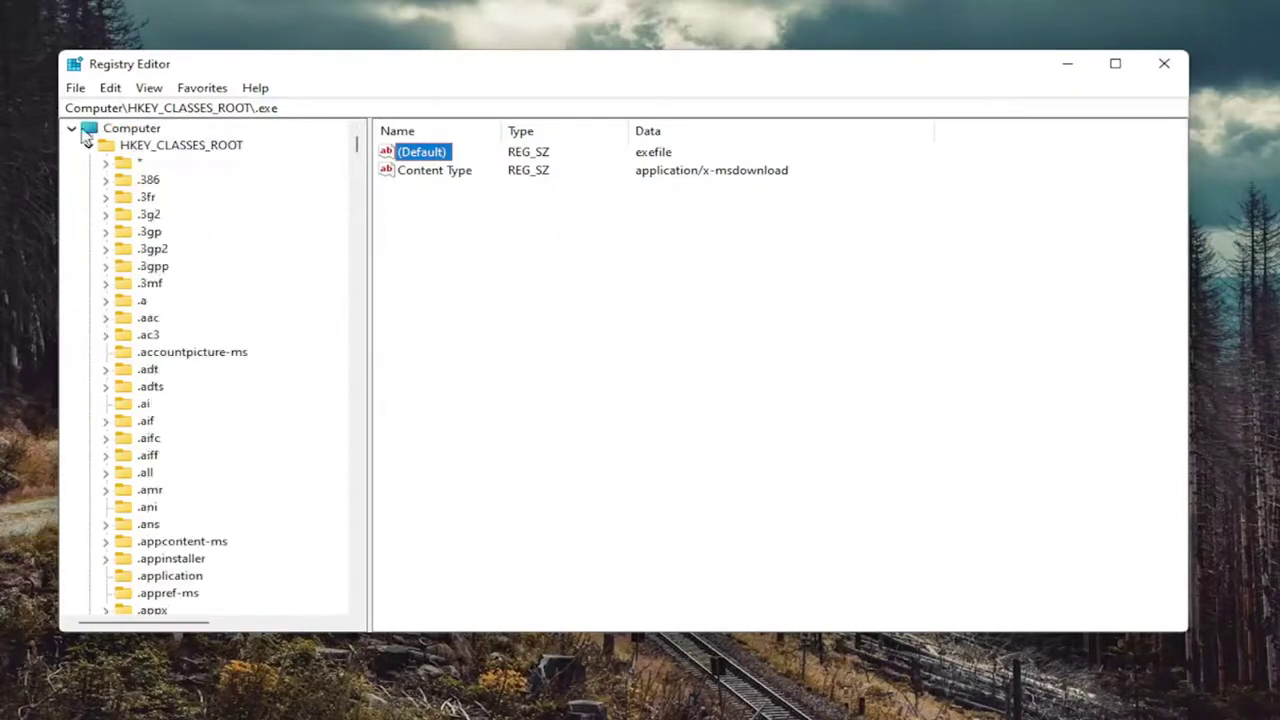
pyautogui.click(89, 143)
pyautogui.click(132, 137)
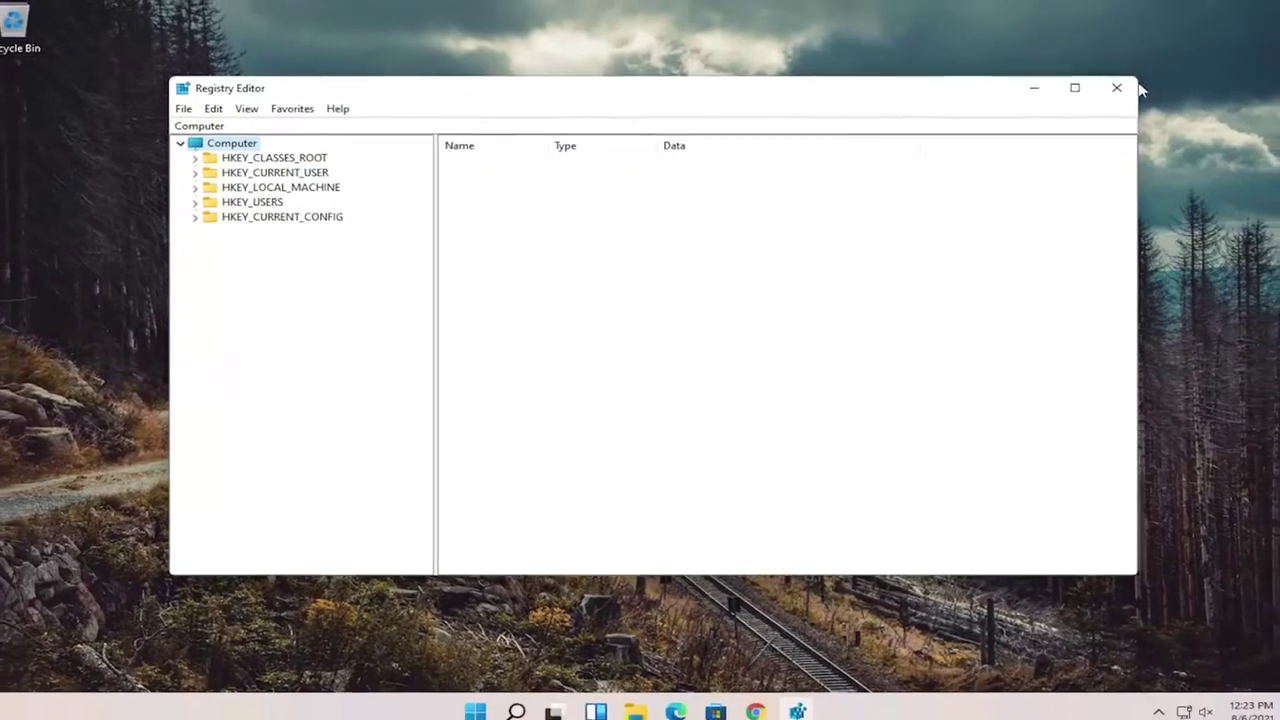
pyautogui.click(1145, 73)
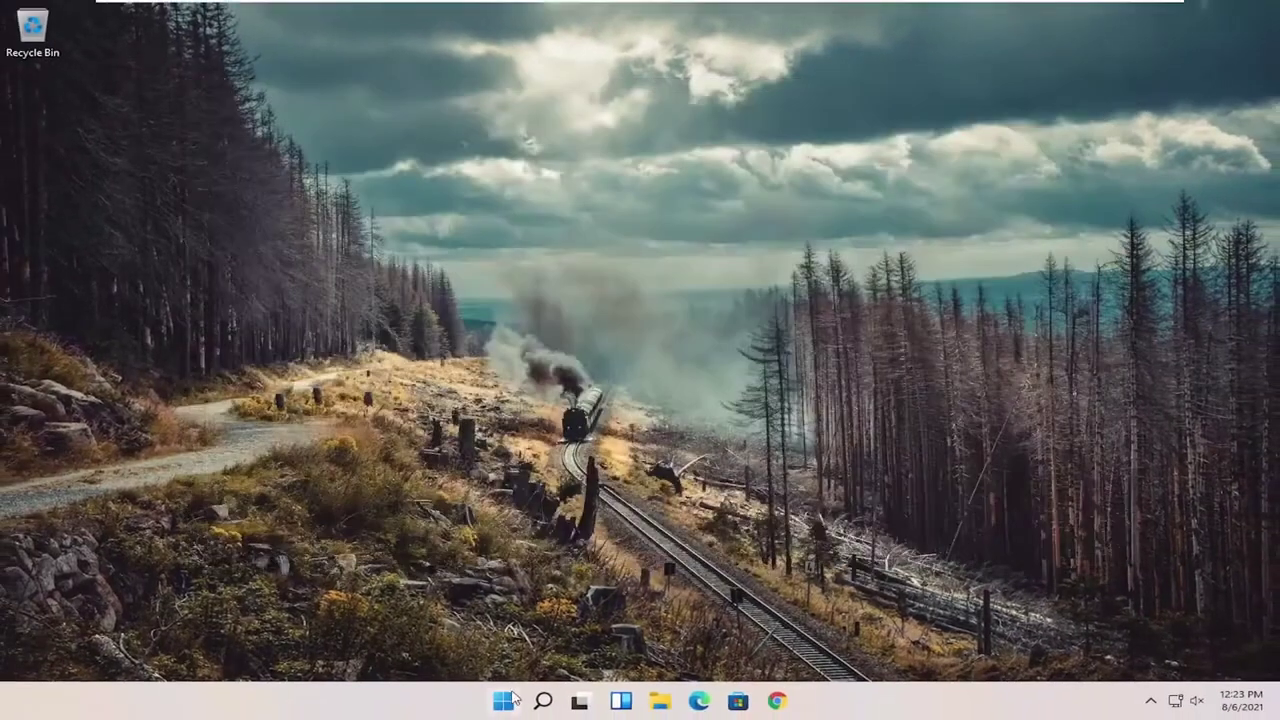
# Step: Show the shut down and sign out options to reach the Restart choice
pyautogui.rightClick(512, 694)
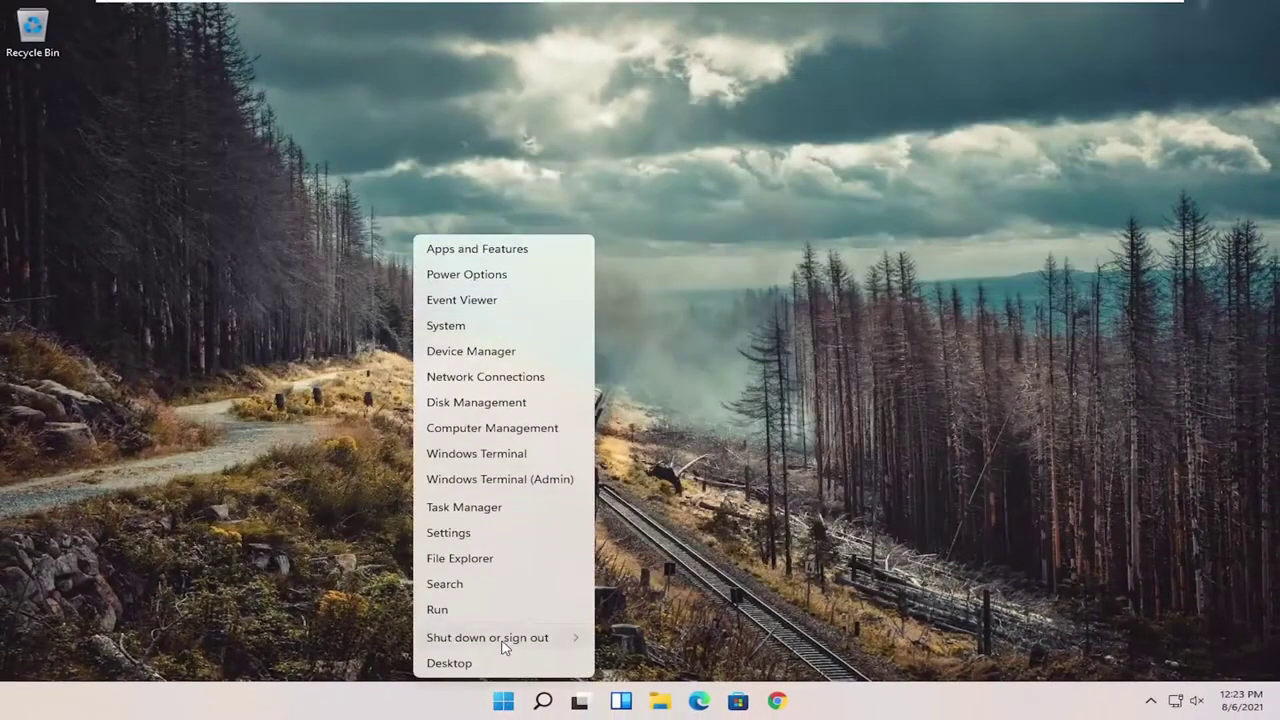
pyautogui.moveTo(573, 645)
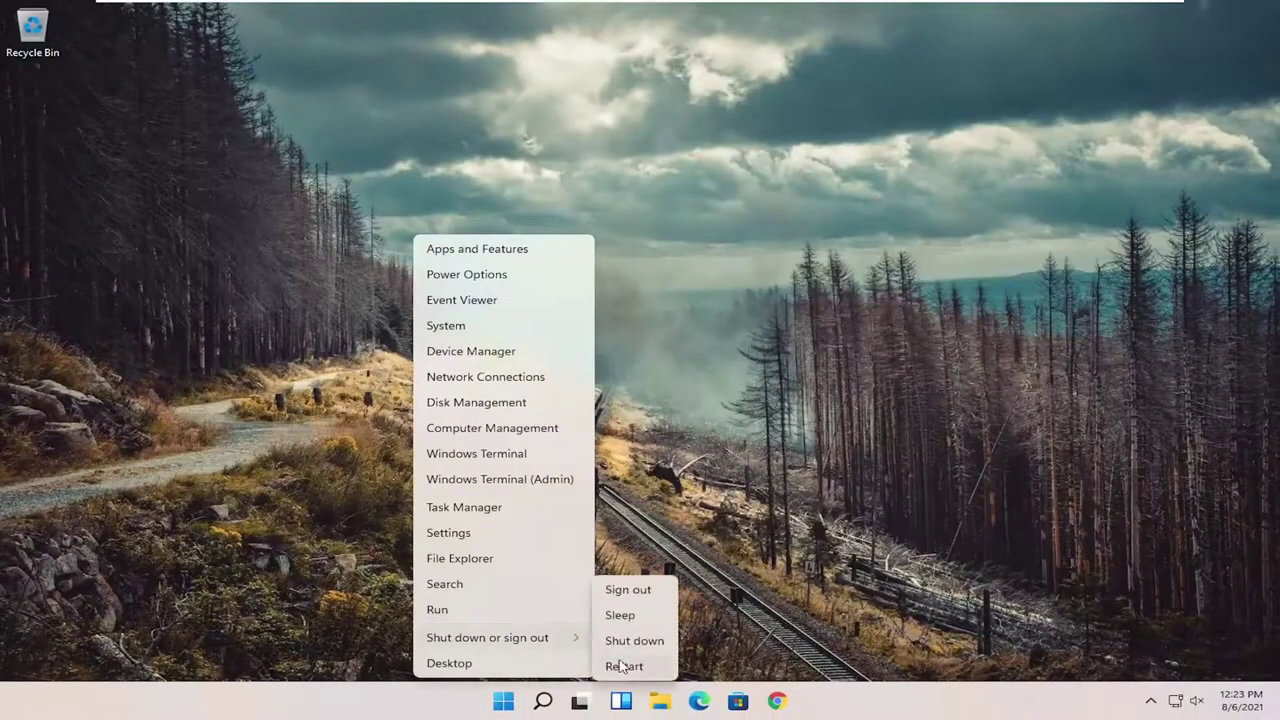